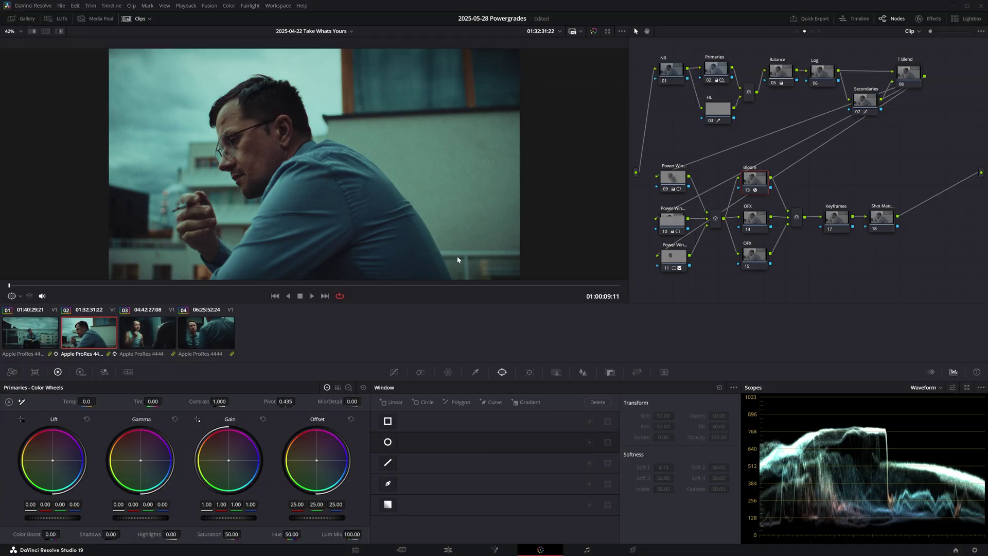
# Grab clip 02's grade as still 1.2.1 in Stills 1, then step to clip 03 and compare it with the still.
pyautogui.click(25, 20)
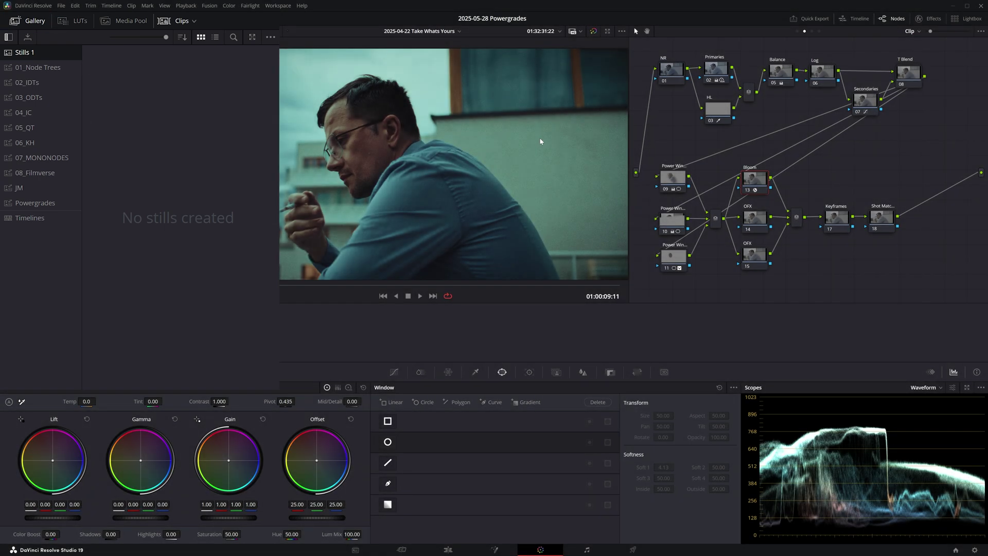
pyautogui.rightClick(541, 141)
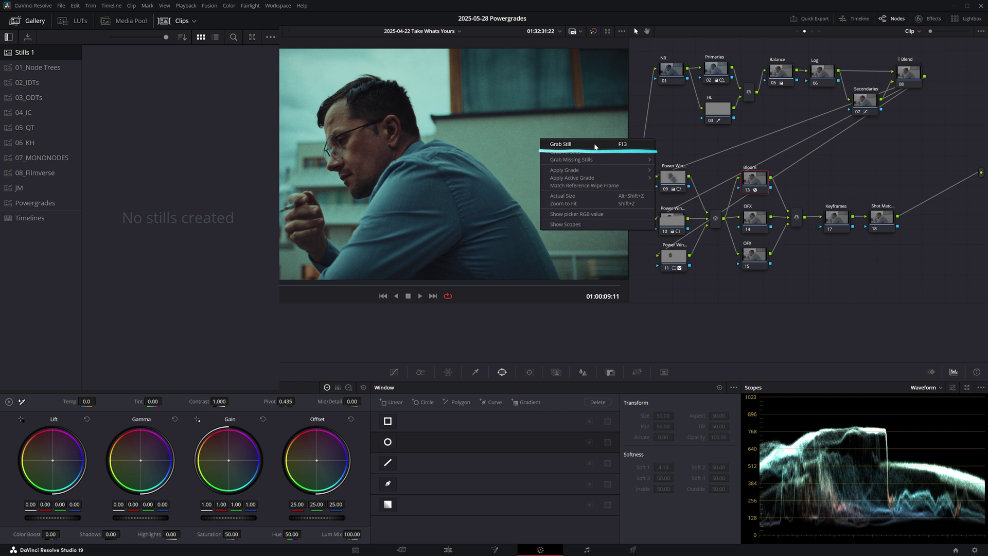
pyautogui.click(578, 145)
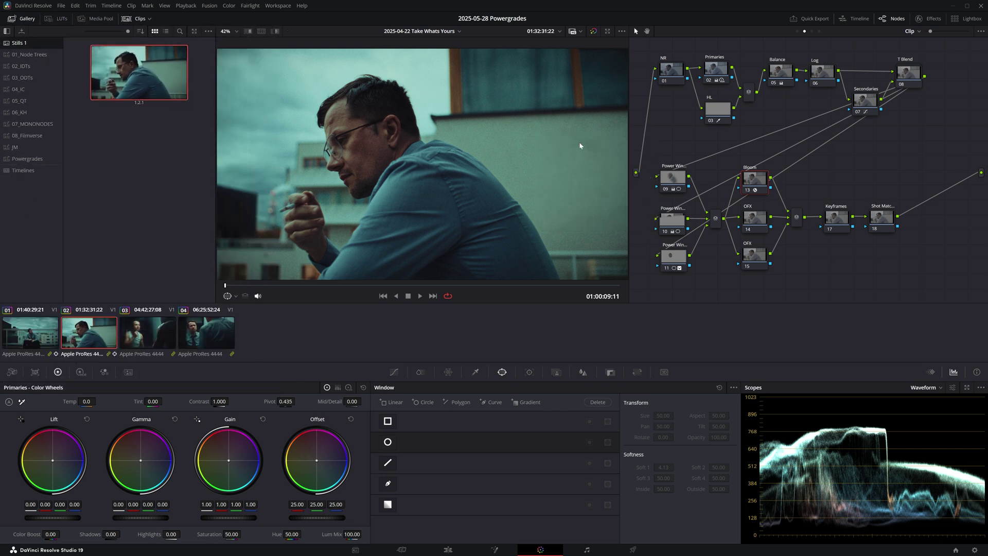
pyautogui.press('Down')
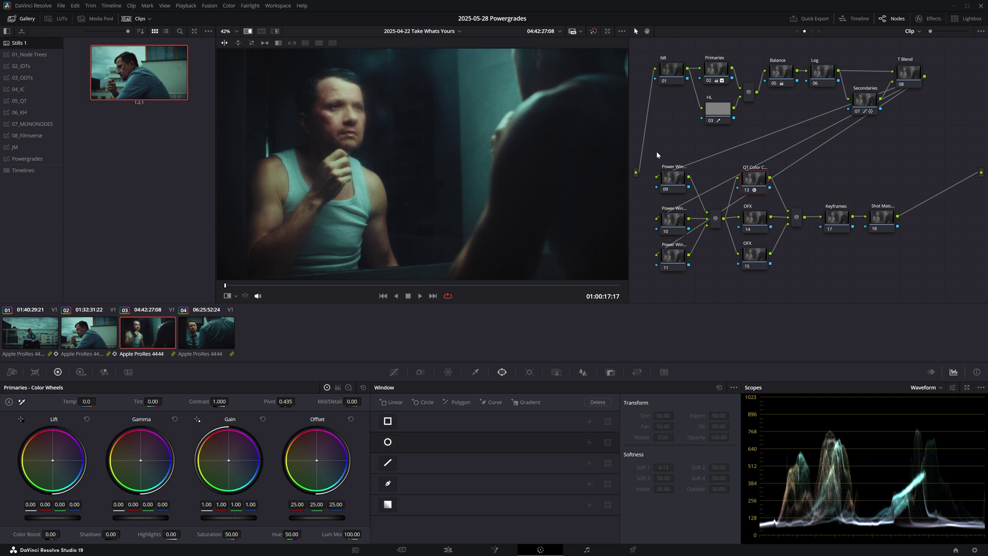
pyautogui.hotkey('ctrl', 'alt', 'f')
pyautogui.hotkey('ctrl', 'alt', 'f')
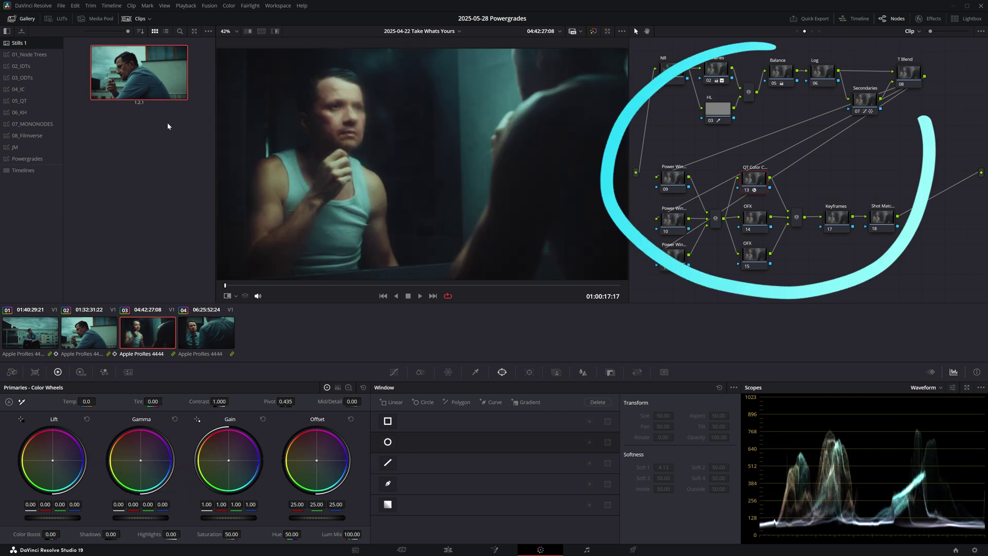
# Display the saved still's node graph, zoom out, and move the floating Node Graph window to the lower right.
pyautogui.rightClick(156, 86)
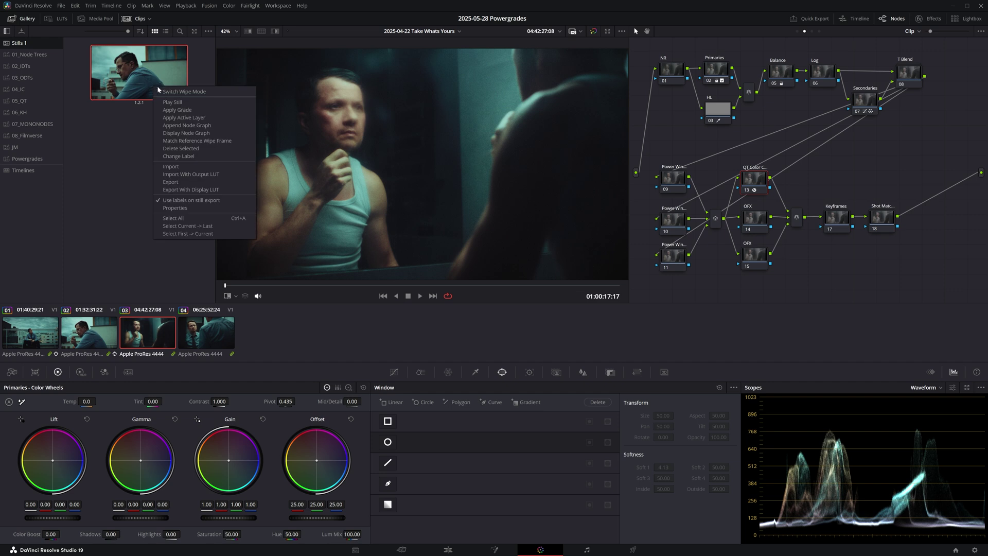
pyautogui.click(177, 133)
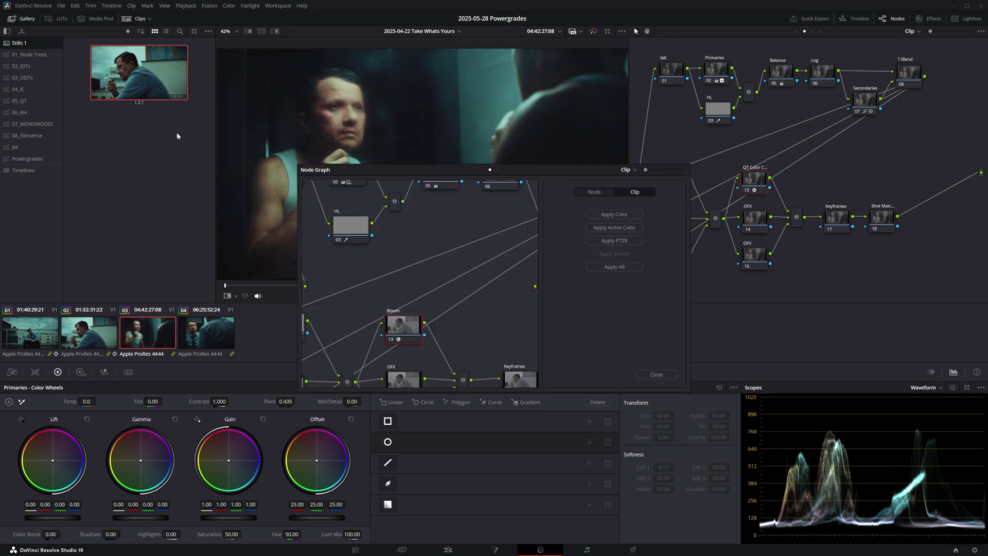
pyautogui.scroll(-3, 433, 289)
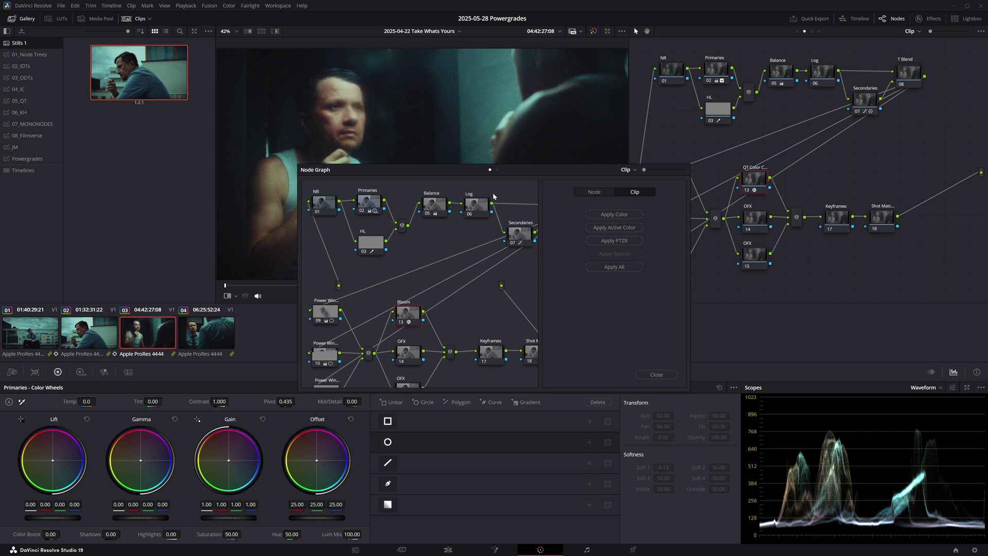
pyautogui.moveTo(521, 172); pyautogui.dragTo(689, 309)
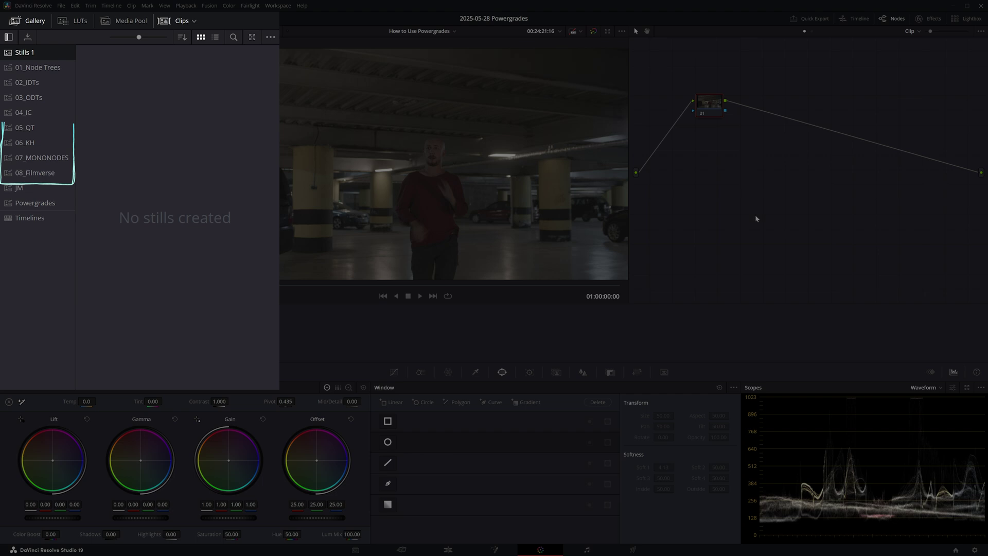
# Browse the albums 01_Node Trees, 02_IDTs, 03_ODTs, 04_IC, 05_QT, 06_KH and 07_MONONODES, ending on 08_Filmverse.
pyautogui.click(73, 66)
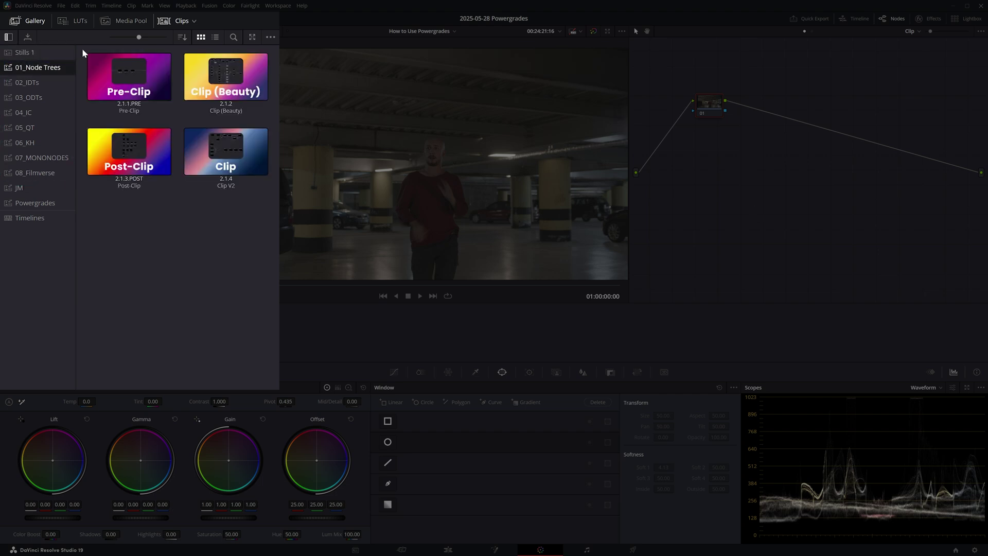
pyautogui.click(56, 81)
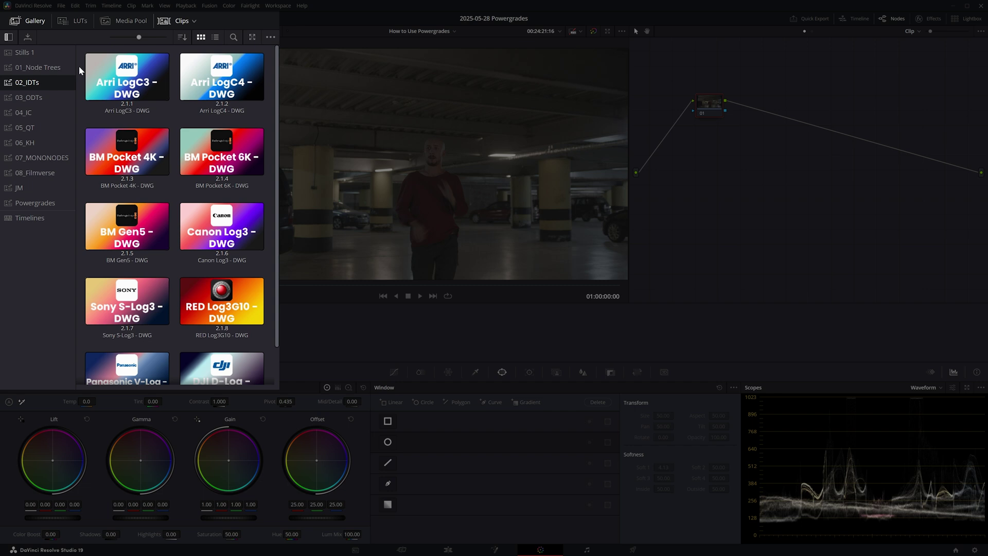
pyautogui.click(35, 101)
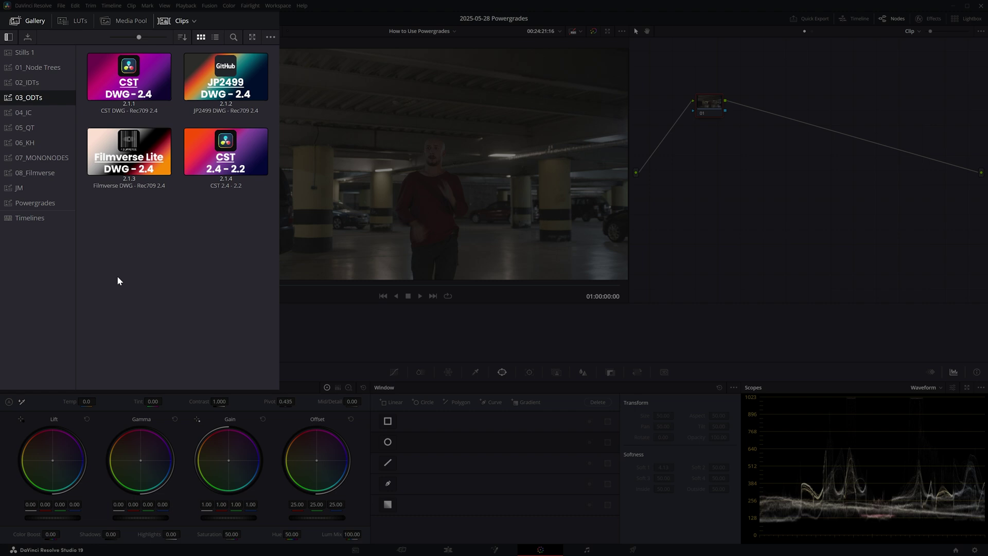
pyautogui.click(38, 112)
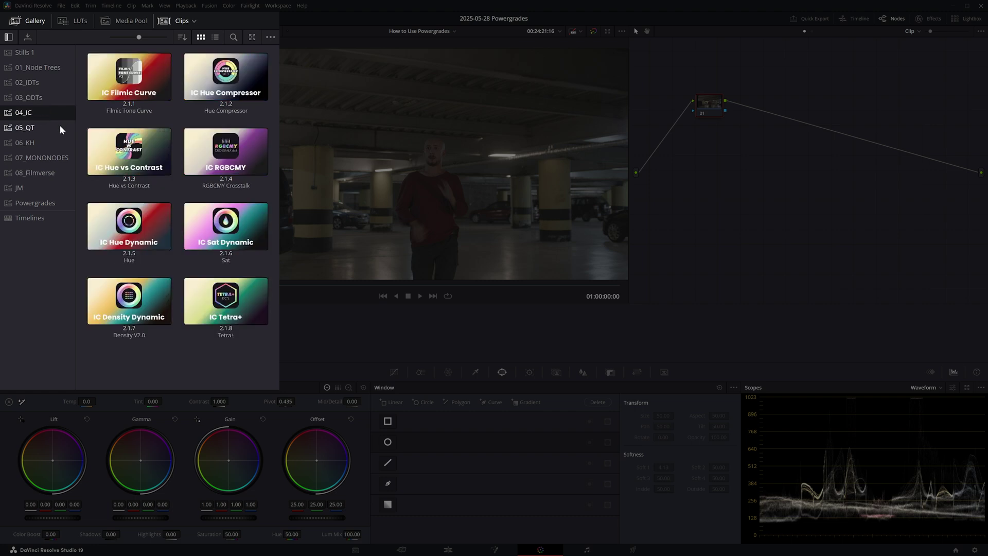
pyautogui.click(60, 129)
pyautogui.click(55, 143)
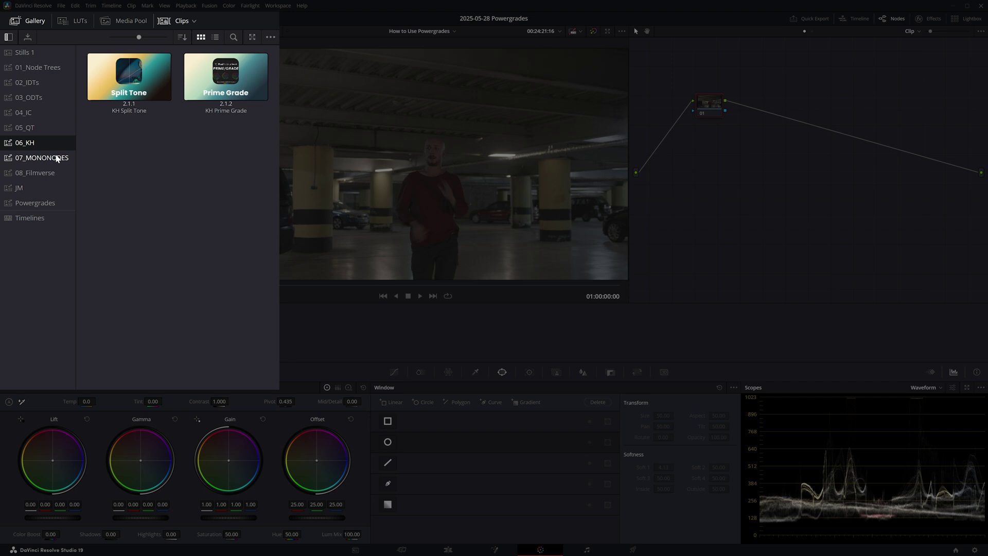
pyautogui.click(57, 158)
pyautogui.click(53, 173)
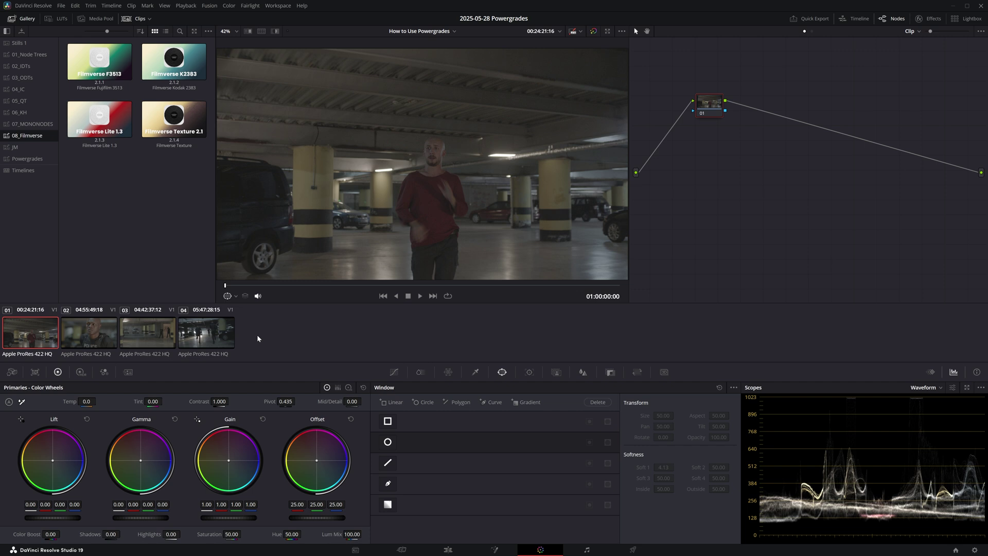
# Add all four timeline clips to a new group named 'Garage', then select clip 01 alone.
pyautogui.hotkey('ctrl', 'a')
pyautogui.rightClick(215, 336)
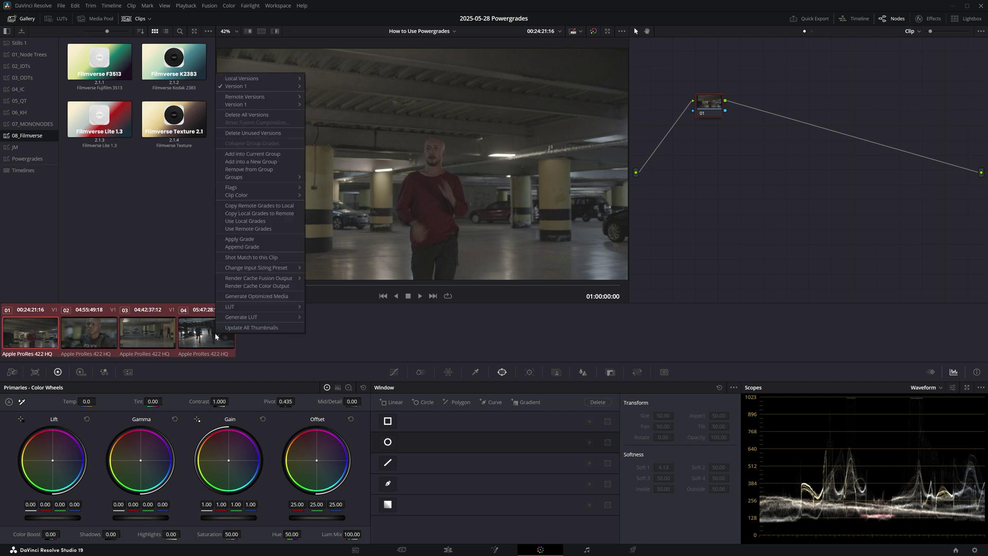
pyautogui.click(265, 161)
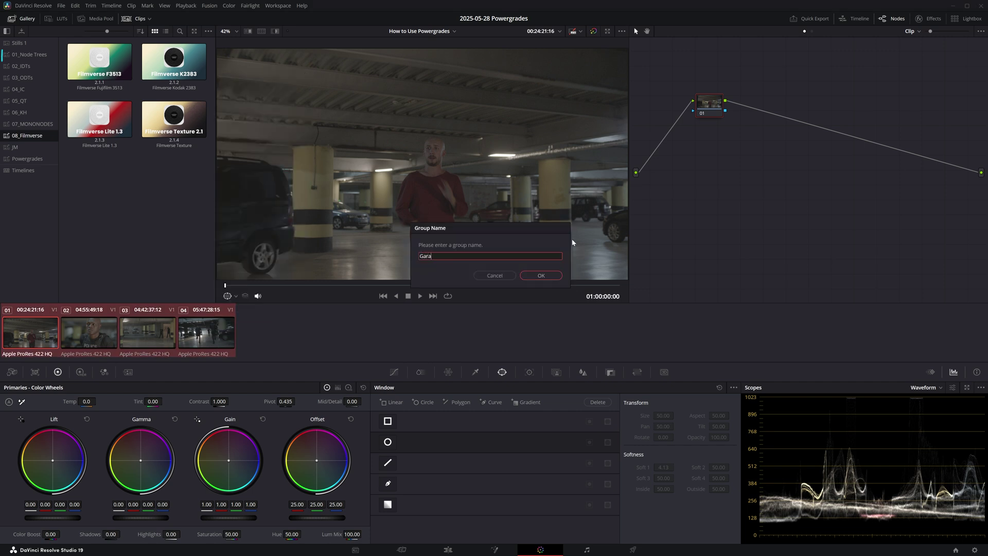
pyautogui.write('Garage')
pyautogui.press('Return')
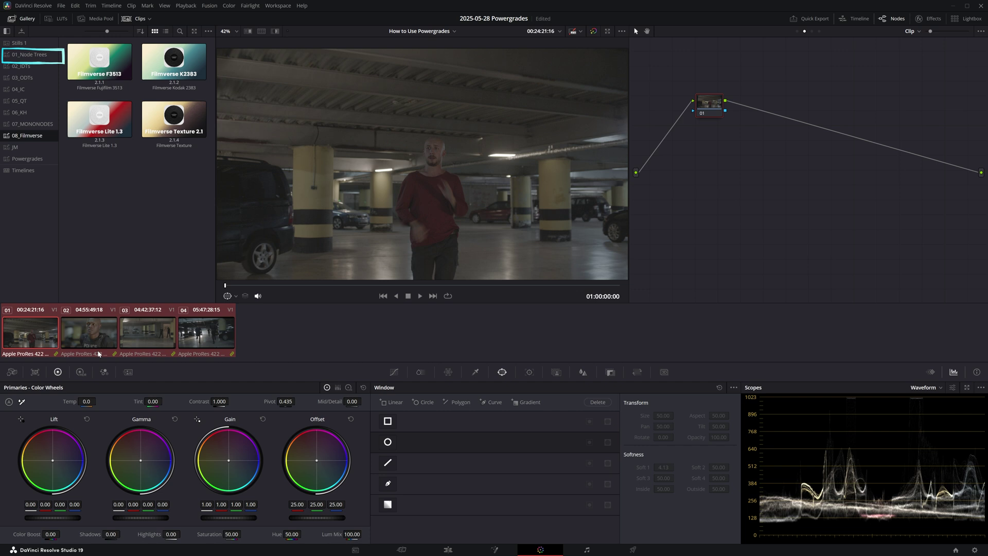
pyautogui.click(34, 345)
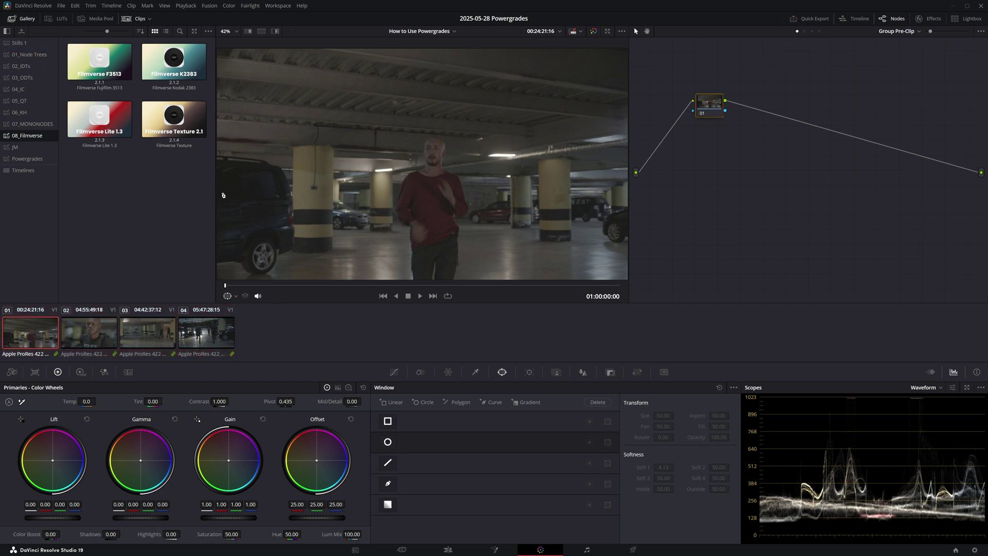
# Apply the Pre-Clip still from 01_Node Trees to the group's pre-clip level.
pyautogui.click(49, 56)
pyautogui.rightClick(104, 64)
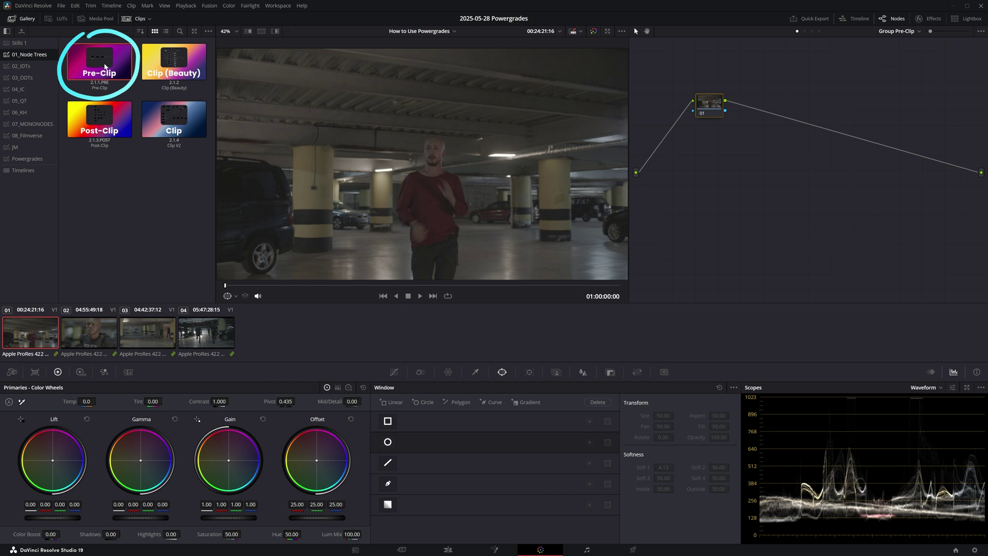
pyautogui.click(129, 88)
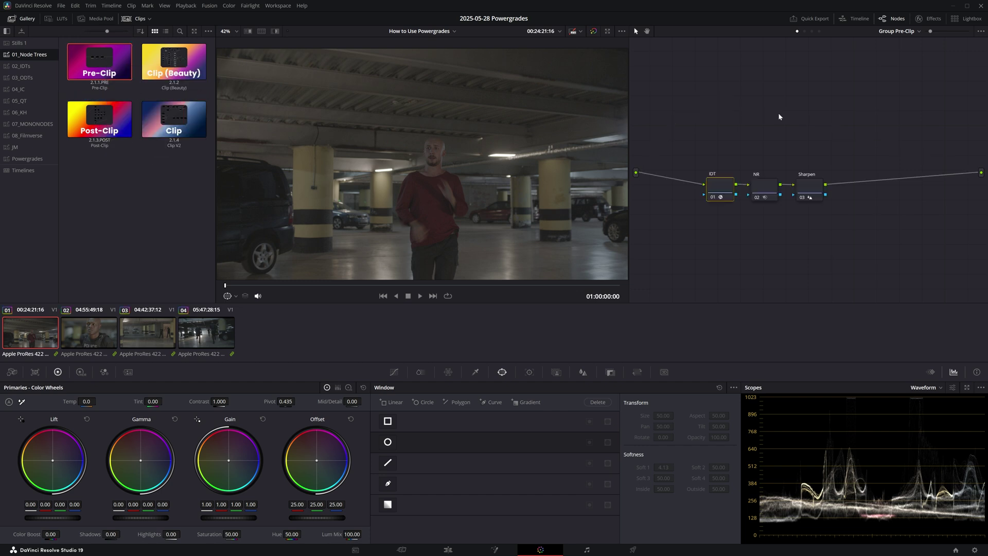
# Drop the ARRI LogC3 still from 02_IDTs onto the IDT node to set its input transform.
pyautogui.click(934, 19)
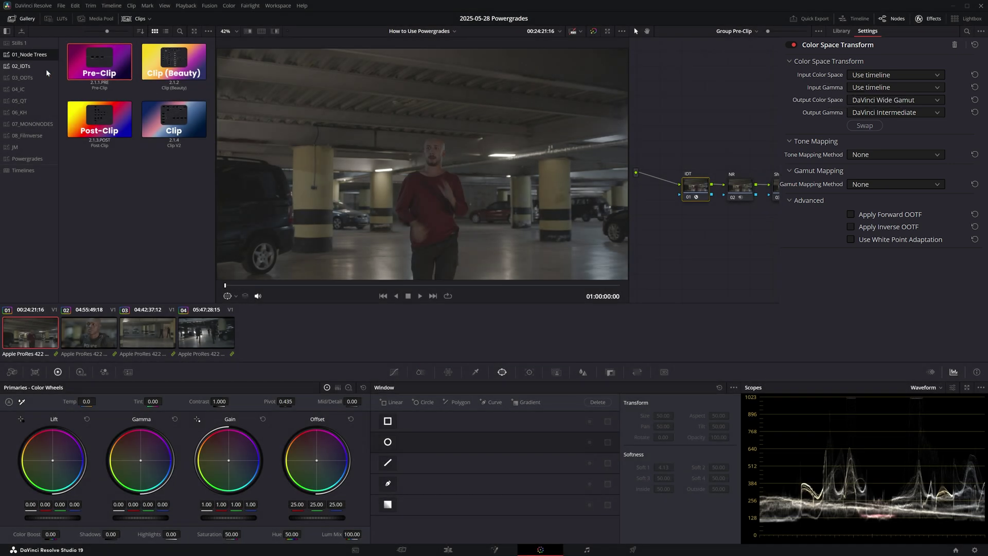
pyautogui.click(40, 67)
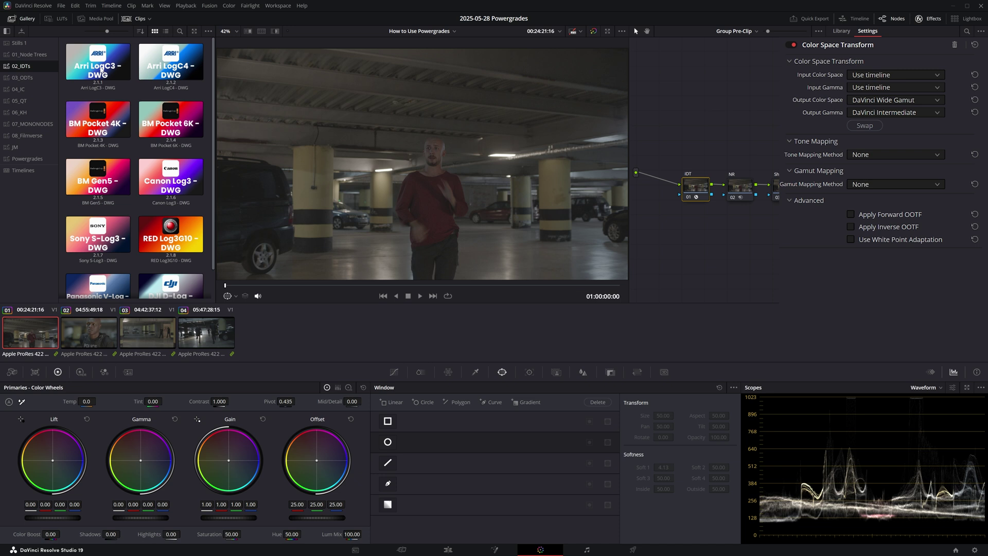
pyautogui.moveTo(223, 110); pyautogui.dragTo(697, 192)
pyautogui.click(928, 19)
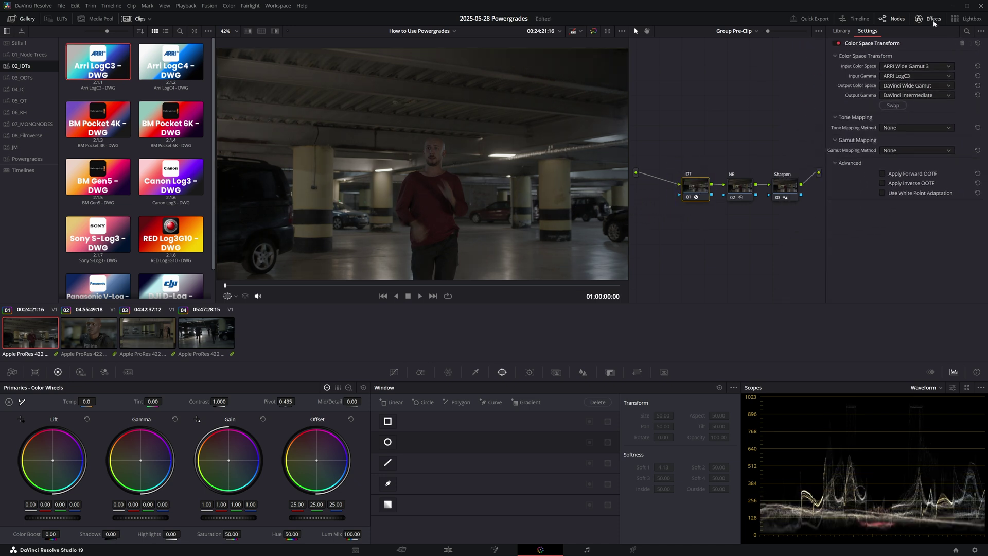
pyautogui.click(806, 32)
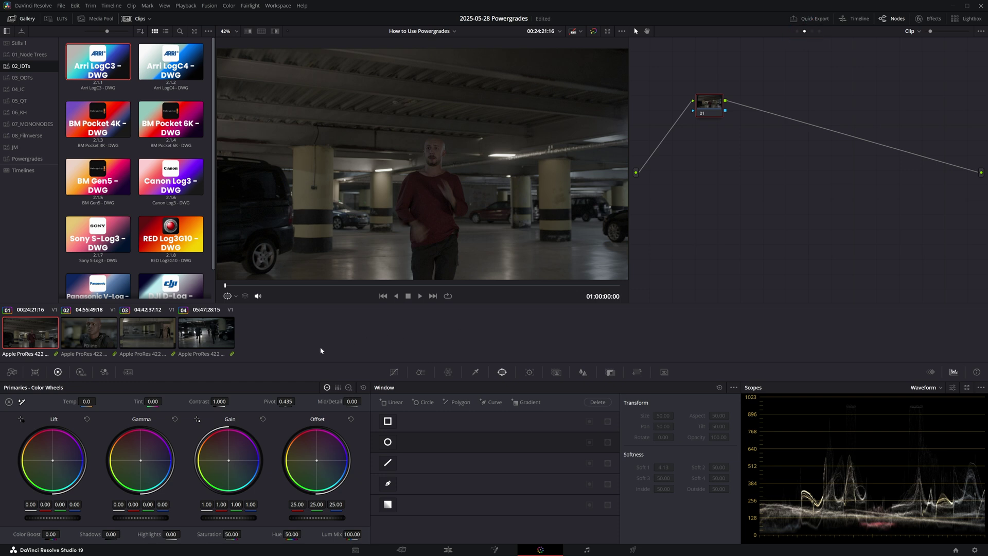
# Apply the Clip still's node tree from 01_Node Trees to all four clips.
pyautogui.hotkey('ctrl', 'a')
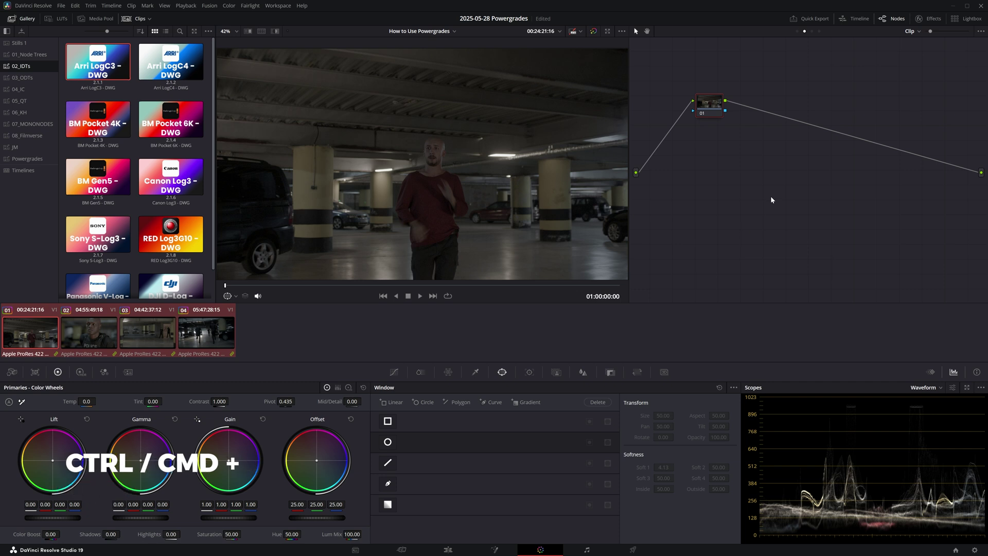
pyautogui.click(40, 55)
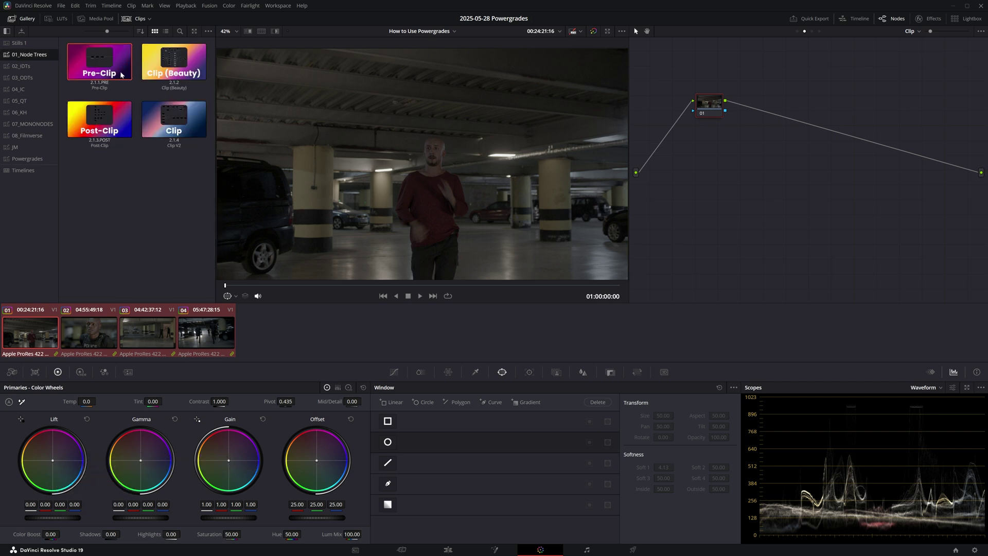
pyautogui.rightClick(178, 127)
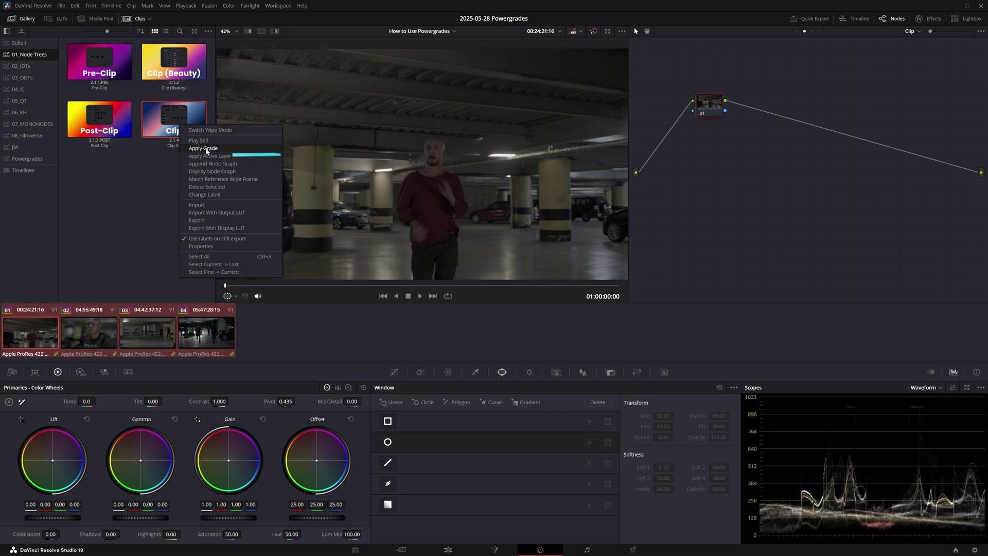
pyautogui.click(216, 147)
# Step from clip 01 through the later clips to compare the grade, then return toward the first clip.
pyautogui.click(47, 344)
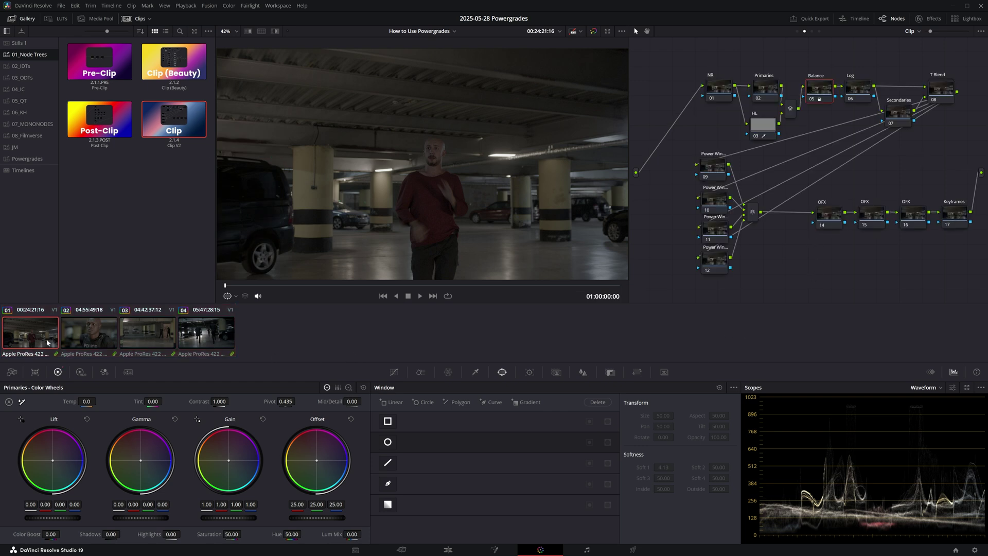
pyautogui.press('Down')
pyautogui.press('Down')
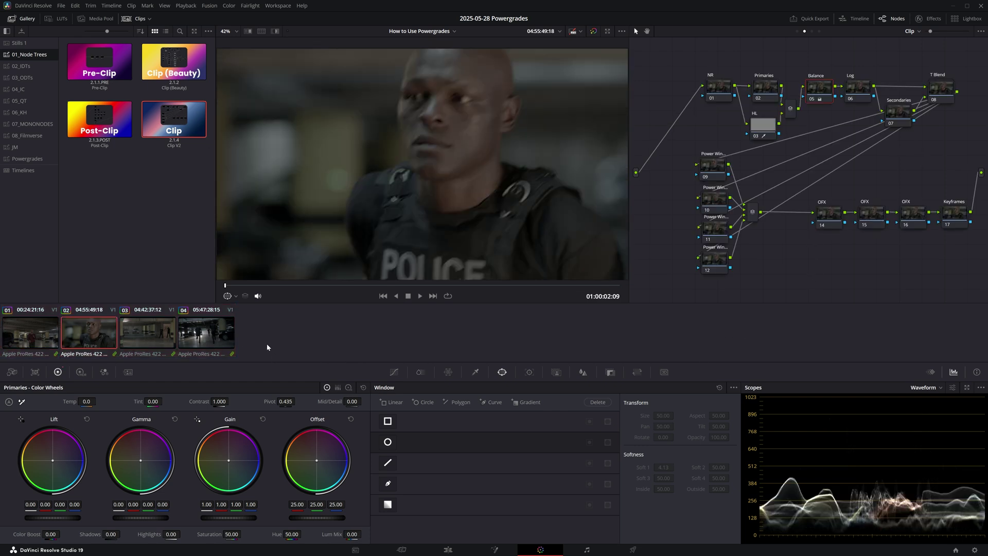
pyautogui.press('Down')
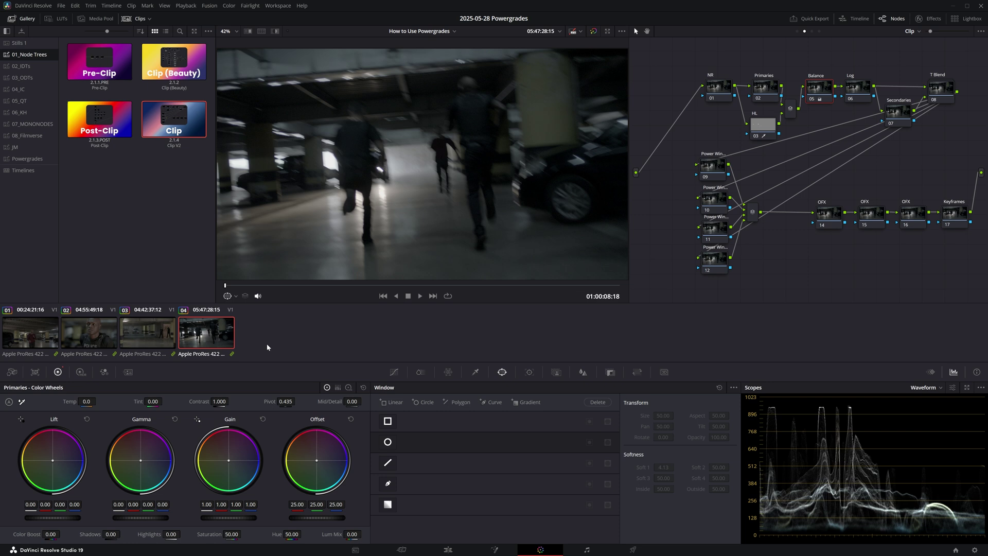
pyautogui.press('Up')
pyautogui.press('Up')
pyautogui.press('Up')
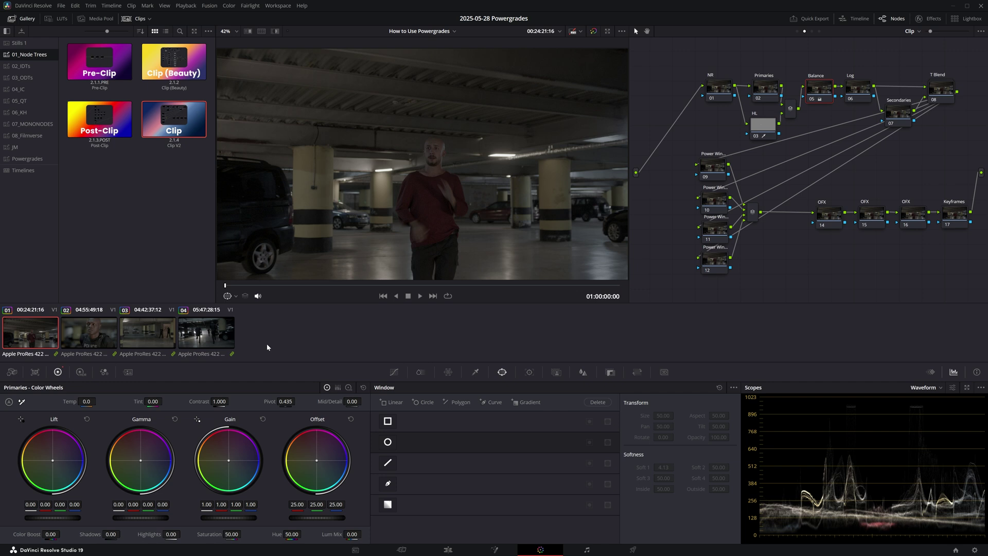
# Apply the Post-Clip powergrade still to the group's post-clip node tree.
pyautogui.click(814, 31)
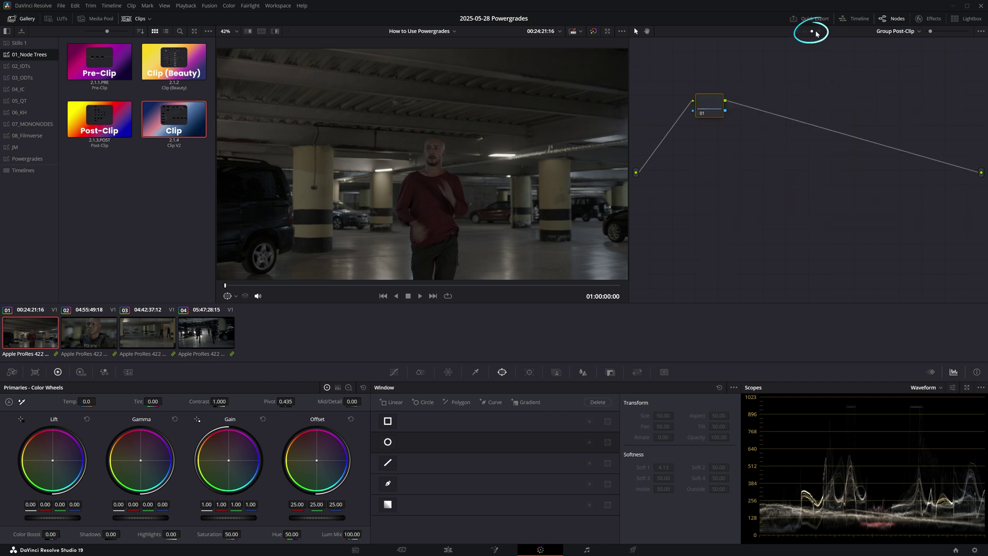
pyautogui.click(107, 113)
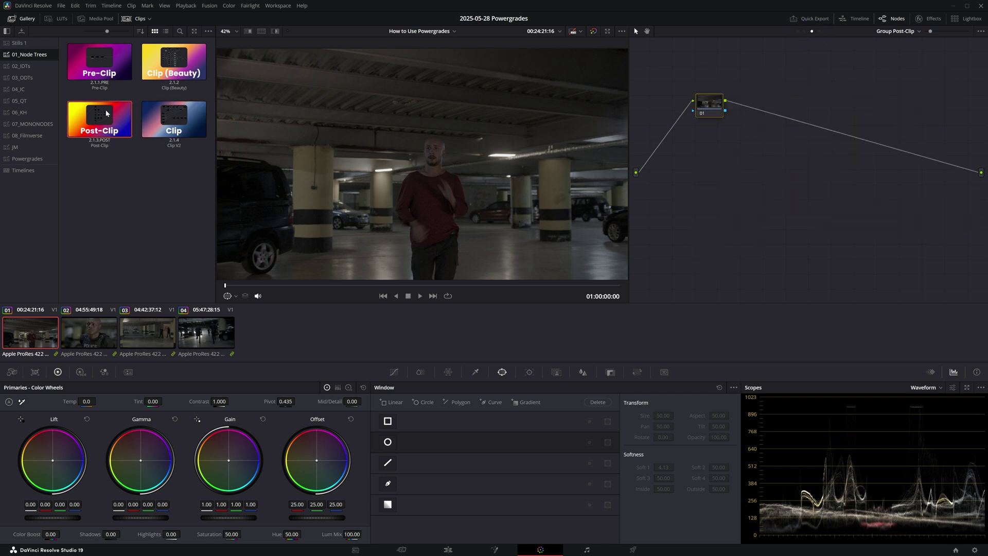
pyautogui.rightClick(104, 122)
pyautogui.click(128, 144)
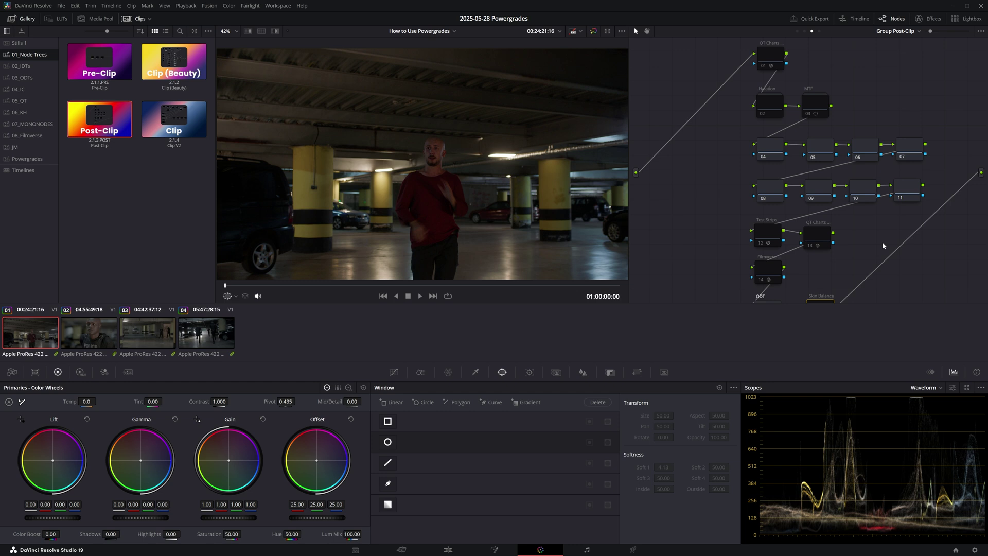
# Hide the clip thumbnails, enable the Test Strips node to preview it on another clip, then disable it.
pyautogui.click(139, 19)
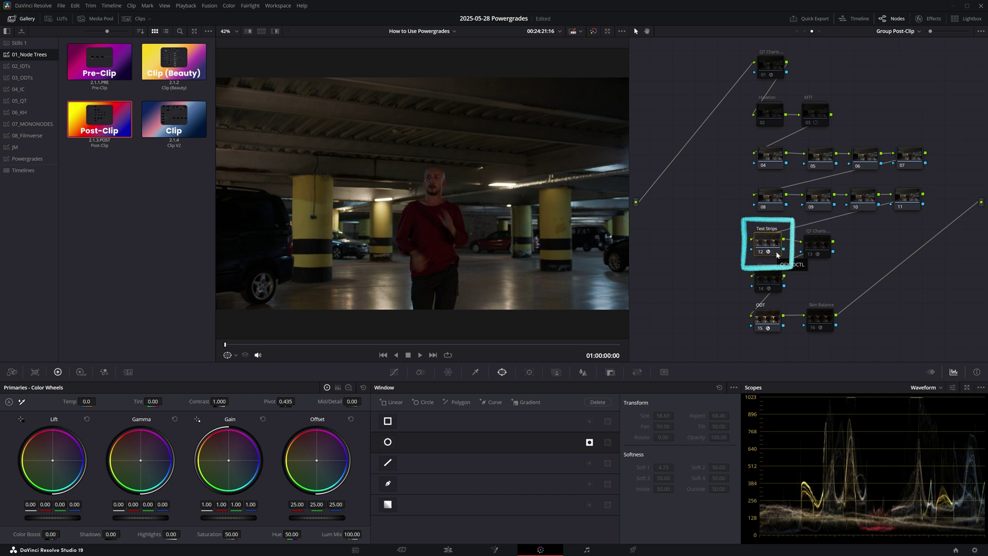
pyautogui.hotkey('ctrl', 'd')
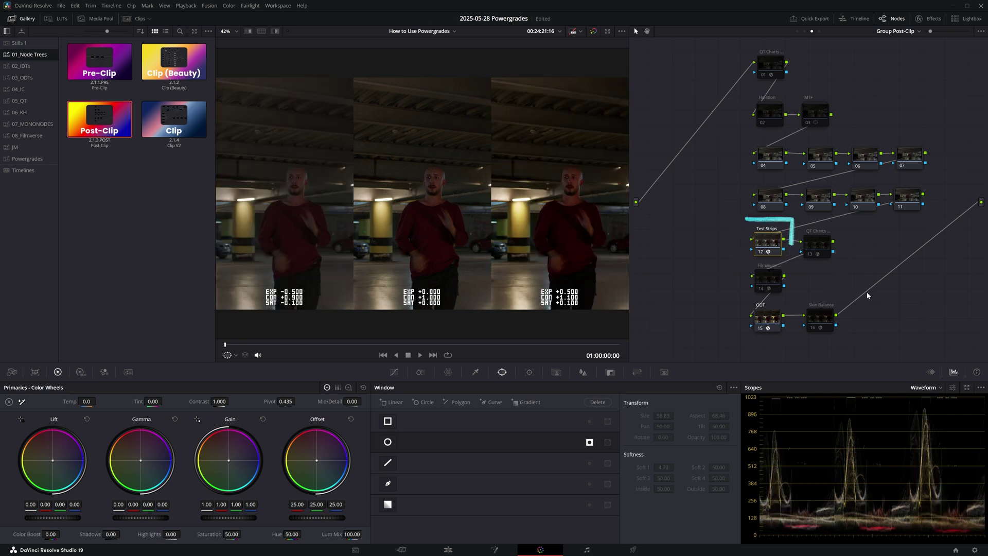
pyautogui.press('Down')
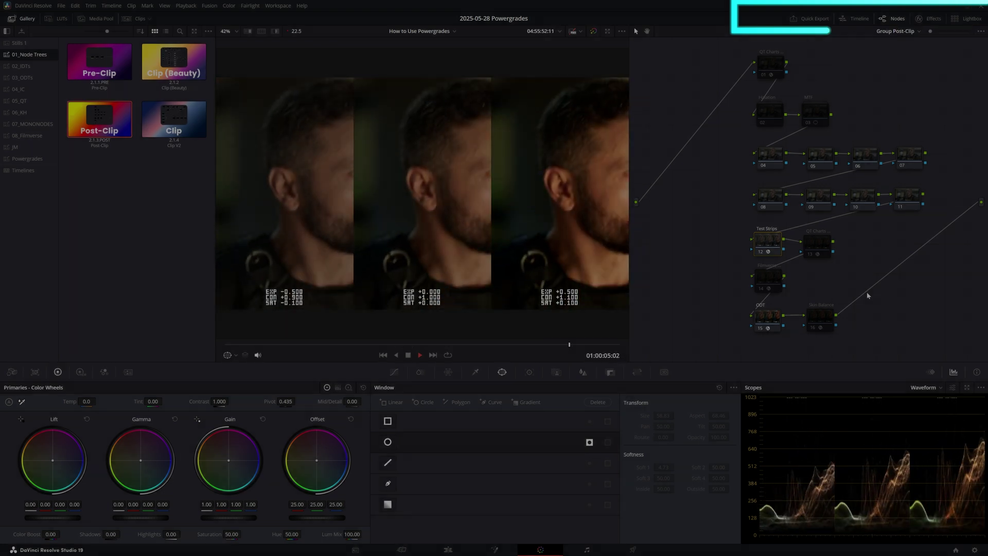
pyautogui.hotkey('ctrl', 'd')
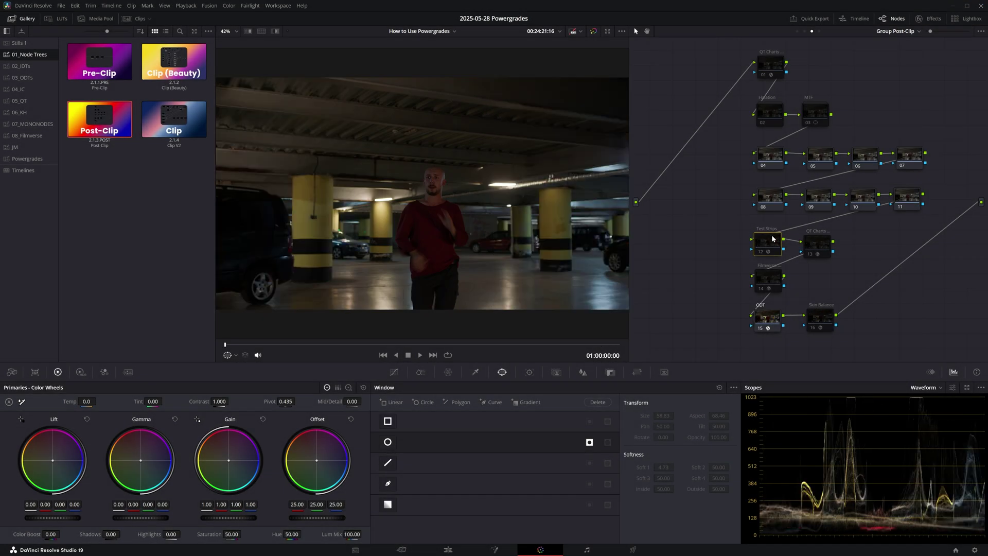
# Back at the Clip level, drag the Prime Grade still from 06_KH into clip 01's node graph.
pyautogui.click(805, 31)
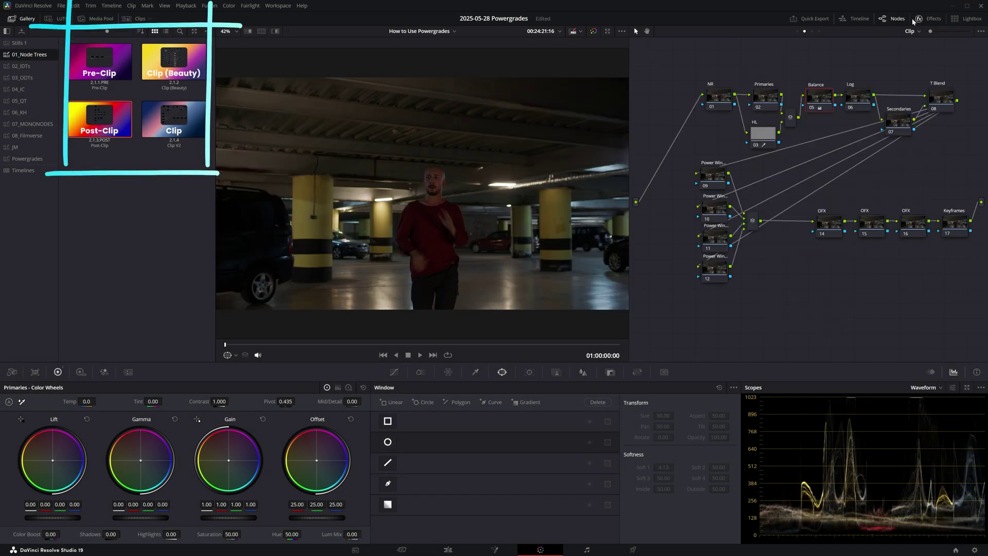
pyautogui.click(141, 19)
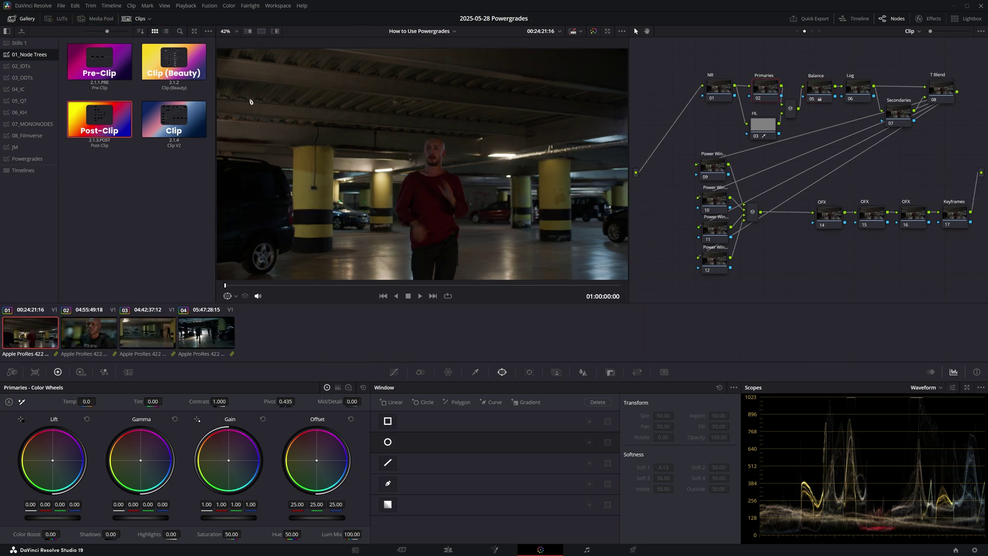
pyautogui.click(31, 112)
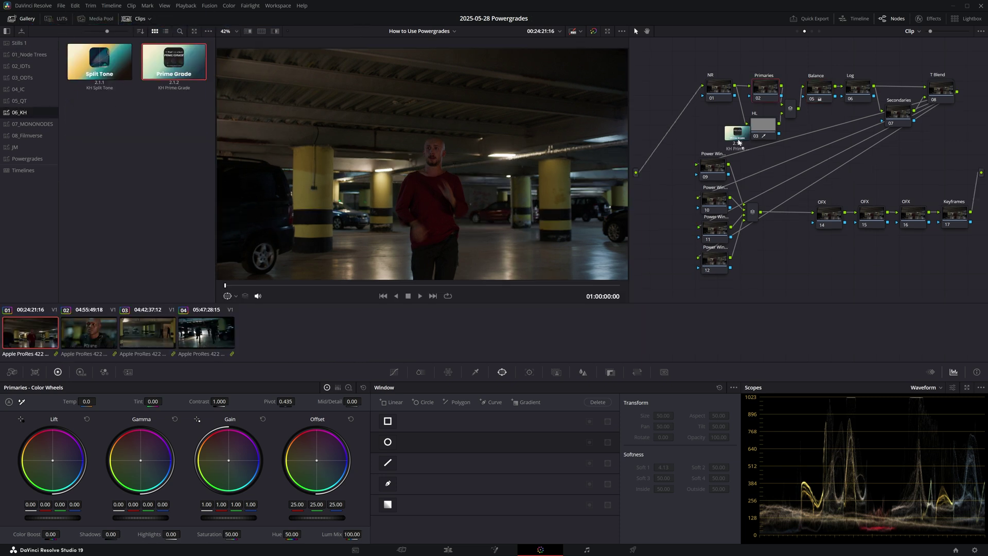
pyautogui.moveTo(739, 142); pyautogui.dragTo(771, 96)
pyautogui.click(23, 18)
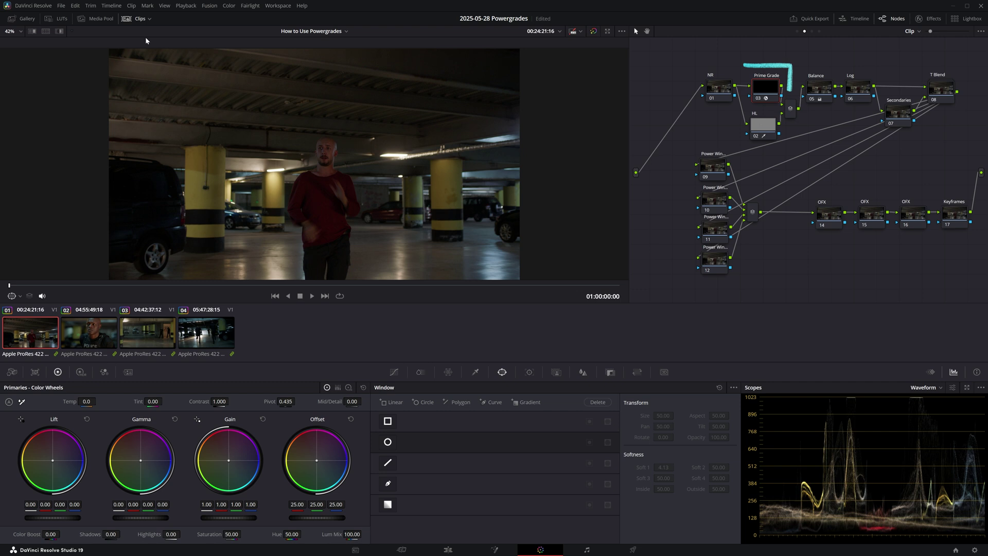
# Show the Prime Grade DCTL settings and nudge Exposure up to 1.01.
pyautogui.click(934, 19)
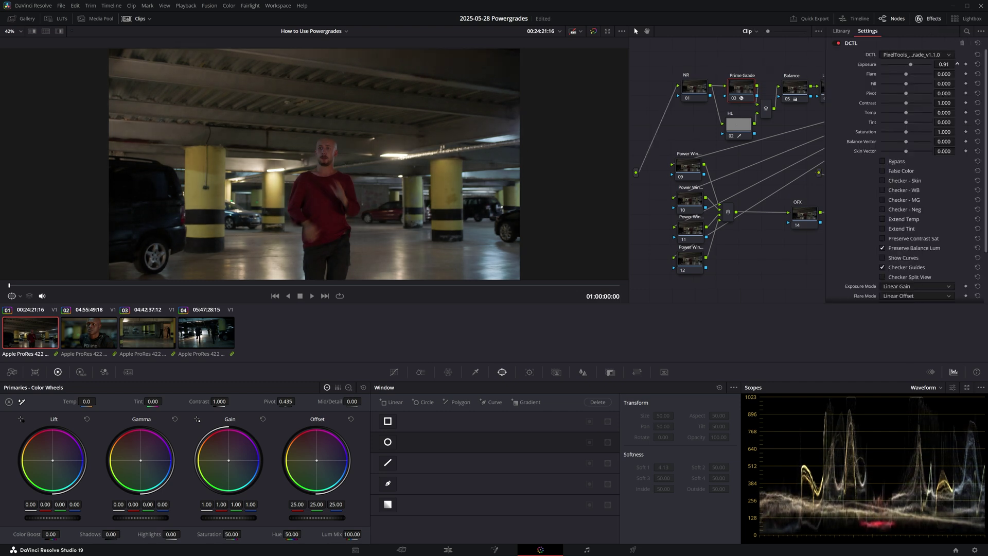
pyautogui.scroll(5, 957, 64)
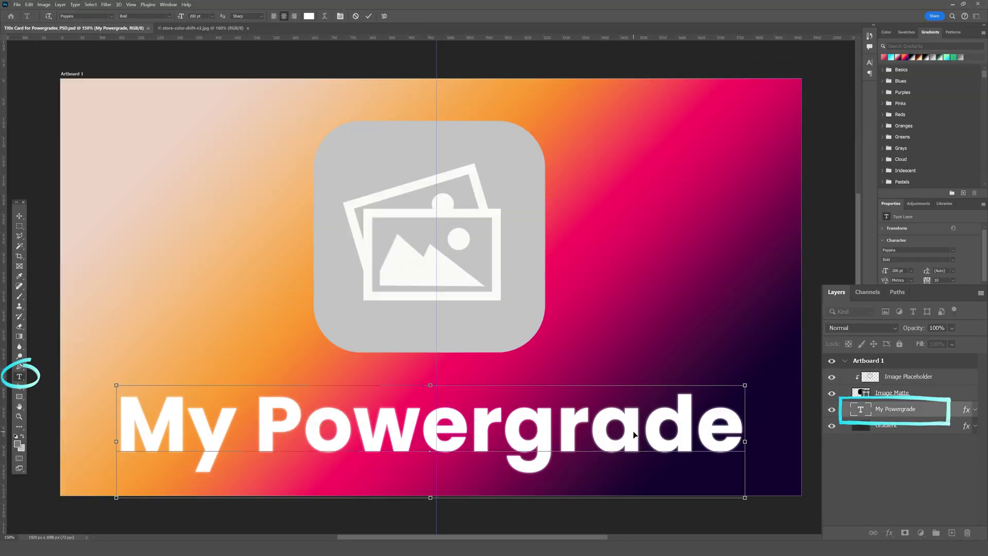
# Change the title text to 'Colorshift Density' at 180 pt.
pyautogui.hotkey('ctrl', 'a')
pyautogui.write('Colorshift')
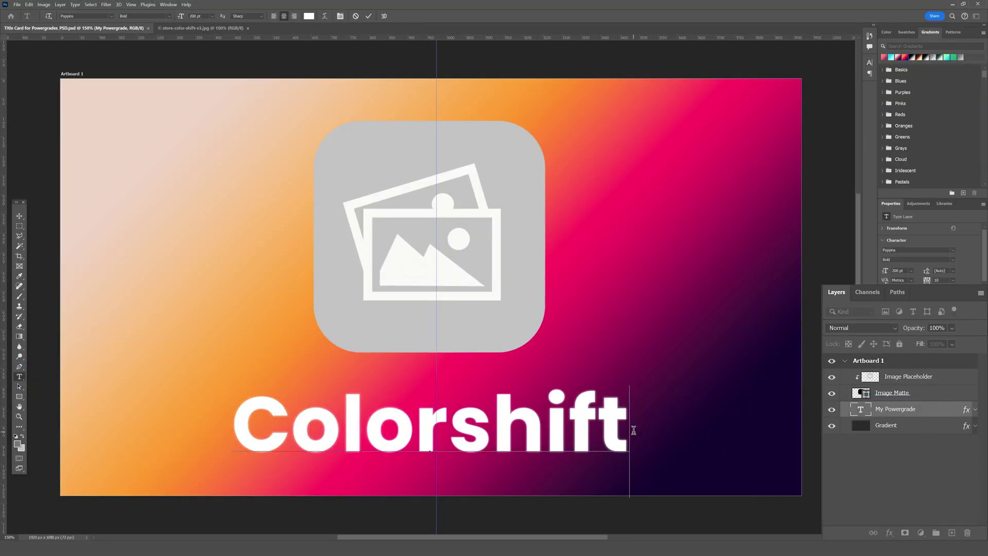
pyautogui.write(' - Density')
pyautogui.hotkey('ctrl', 'Left')
pyautogui.press('BackSpace')
pyautogui.press('BackSpace')
pyautogui.hotkey('ctrl', 'a')
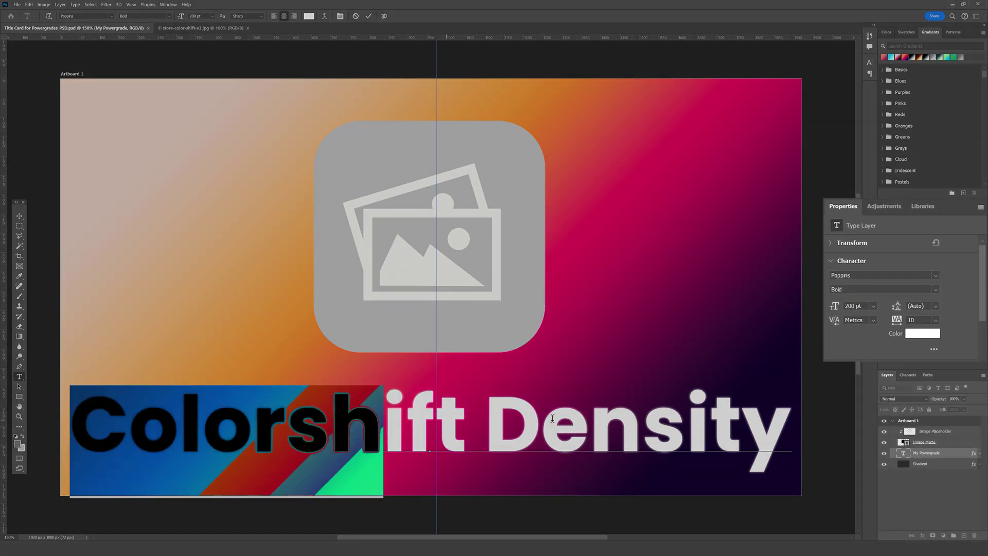
pyautogui.write('180')
pyautogui.press('Return')
pyautogui.hotkey('ctrl', 'Return')
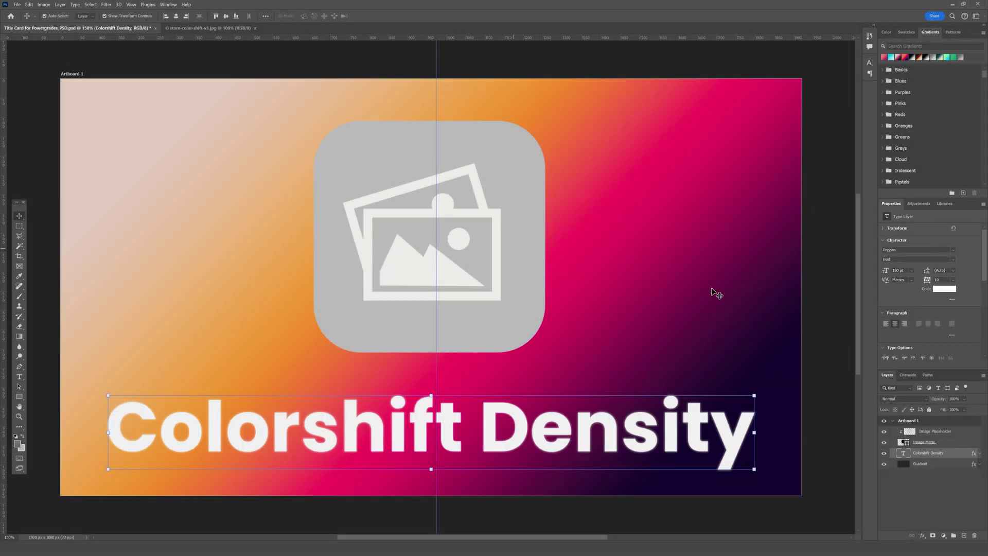
# In the Color Shift product image, unlock the background and delete the dark backdrop with the Magic Wand.
pyautogui.click(438, 170)
pyautogui.click(208, 28)
pyautogui.click(19, 226)
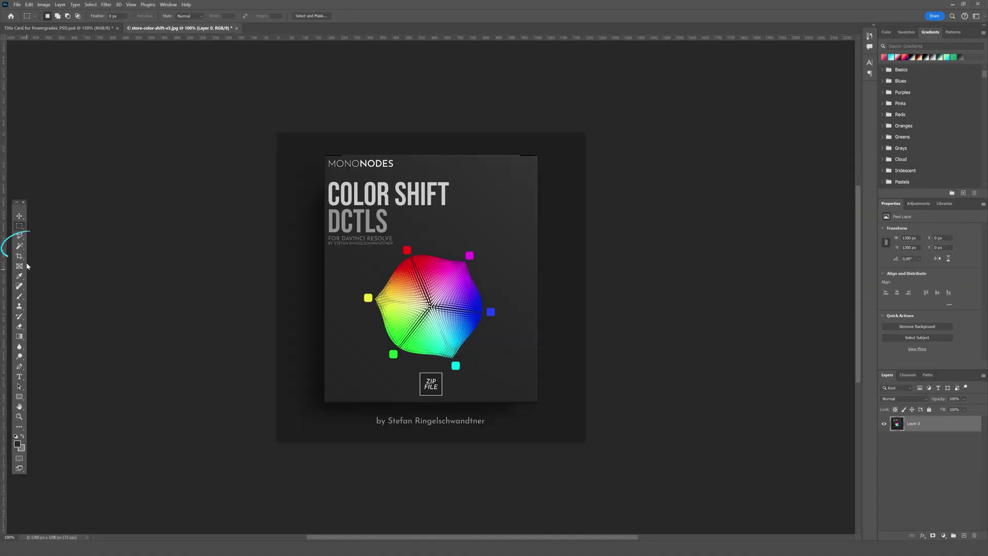
pyautogui.click(21, 248)
pyautogui.click(355, 270)
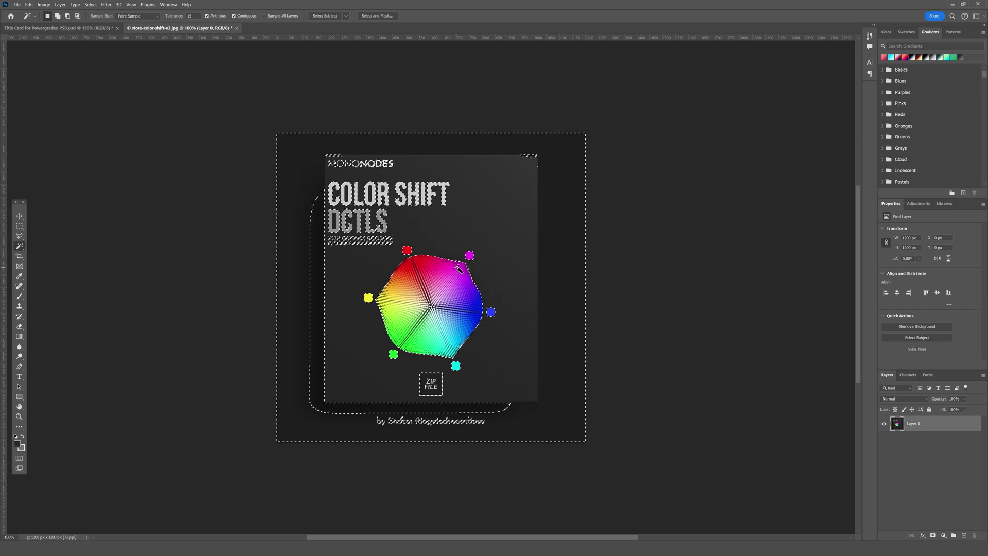
pyautogui.press('Delete')
pyautogui.hotkey('ctrl', 'd')
# Lasso the colour wheel and paste it onto the title card, hiding Image Placeholder to reveal the black matte.
pyautogui.click(24, 237)
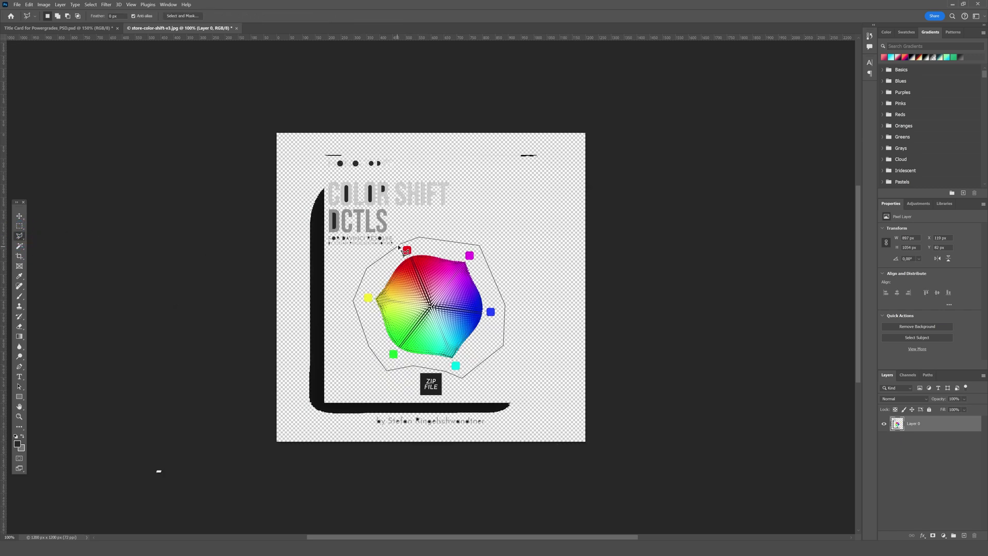
pyautogui.click(400, 249)
pyautogui.click(48, 26)
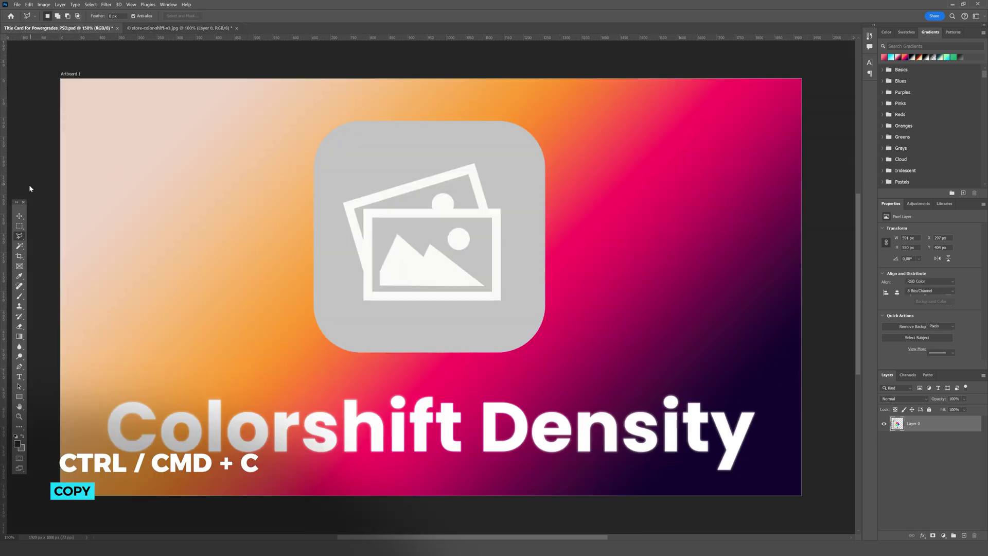
pyautogui.click(20, 216)
pyautogui.click(935, 431)
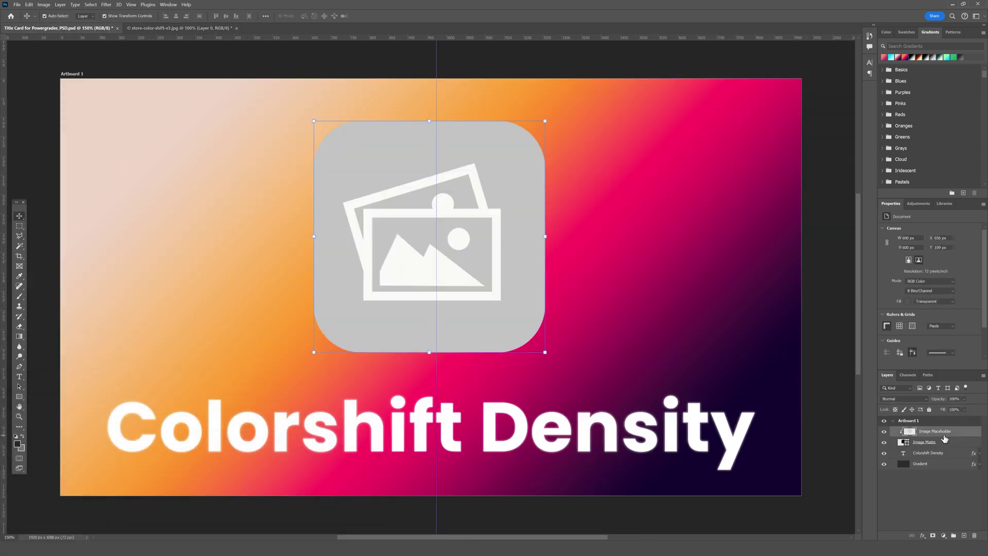
pyautogui.click(884, 431)
pyautogui.hotkey('ctrl', 'v')
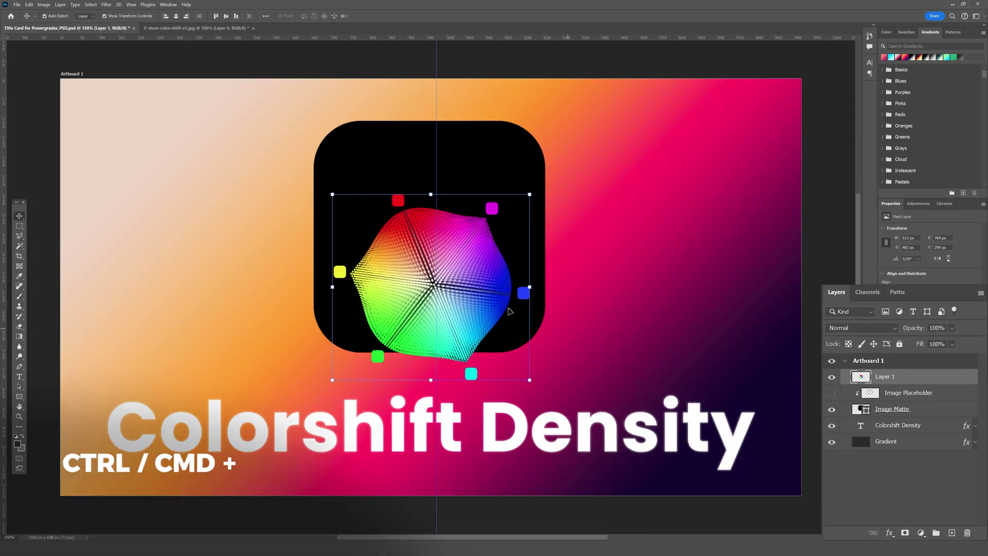
pyautogui.click(911, 410)
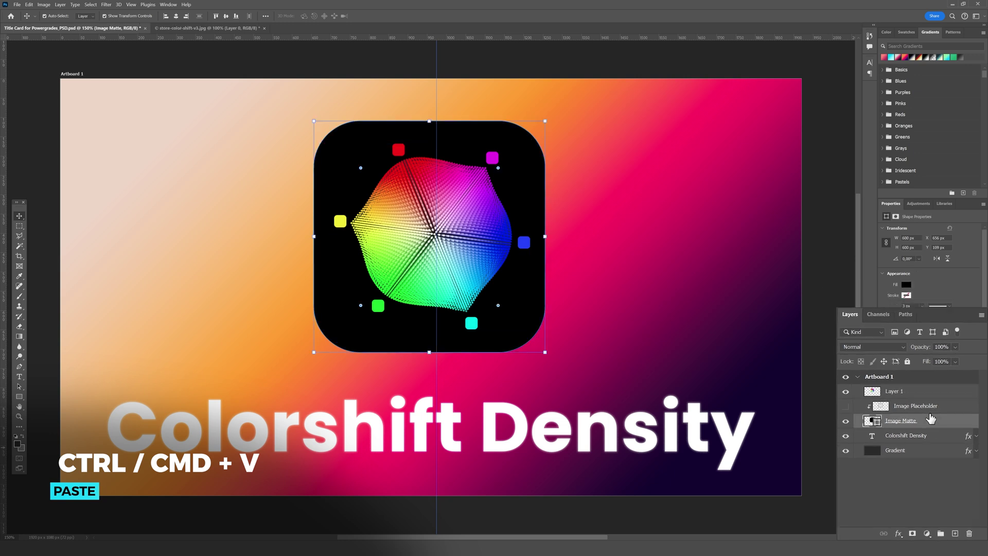
pyautogui.click(906, 285)
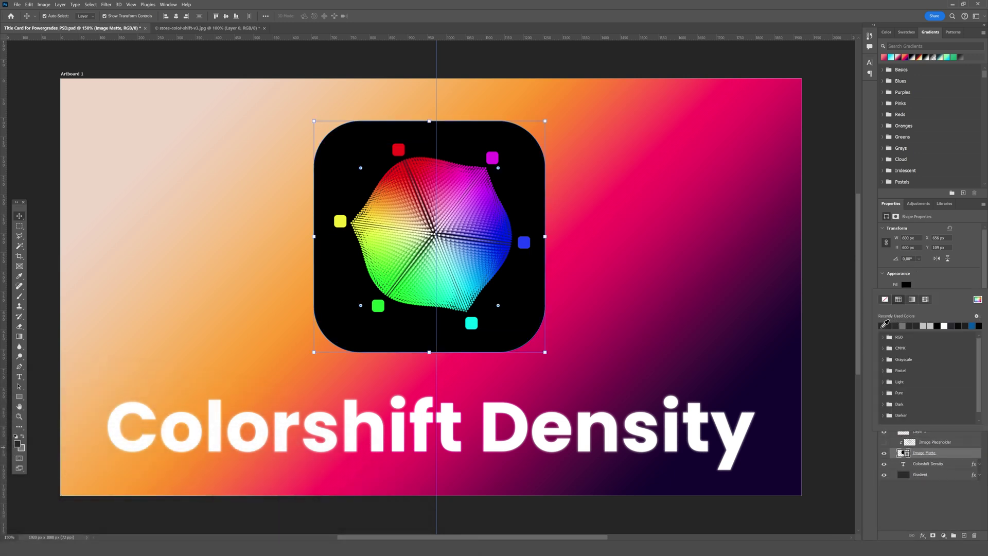
# Make the matte fill dark grey and apply the purple-blue gradient preset to the Gradient layer.
pyautogui.click(896, 325)
pyautogui.press('m')
pyautogui.click(945, 475)
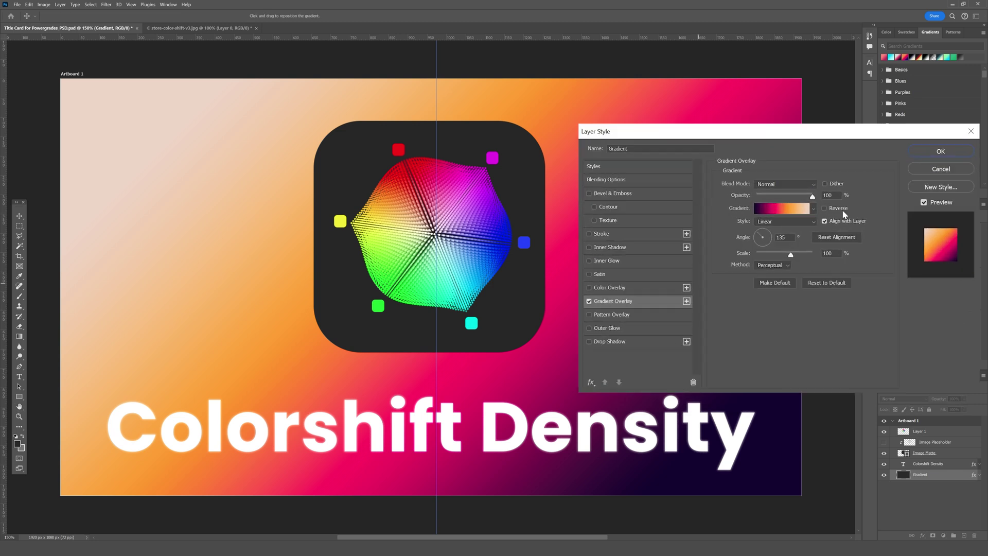
pyautogui.click(815, 206)
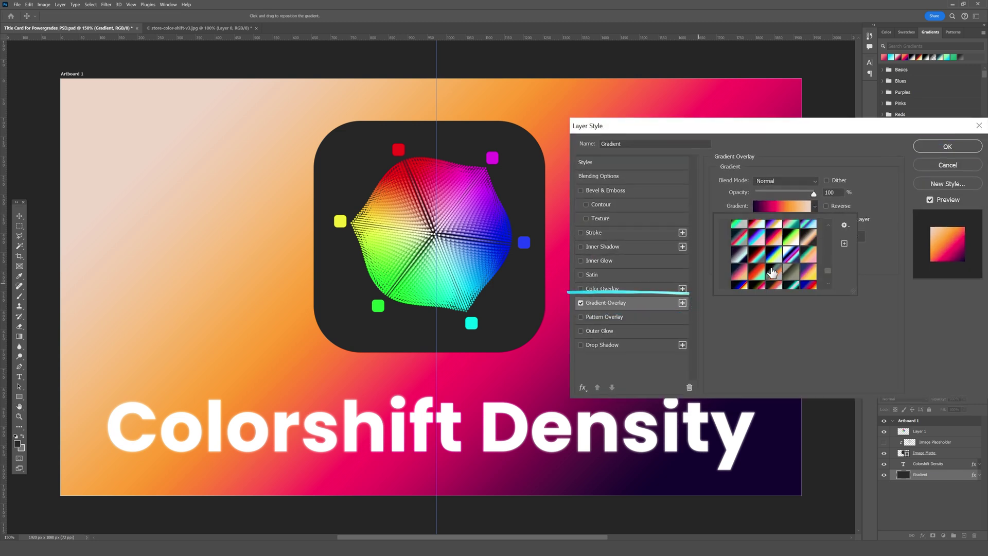
pyautogui.scroll(-1, 772, 272)
pyautogui.click(803, 258)
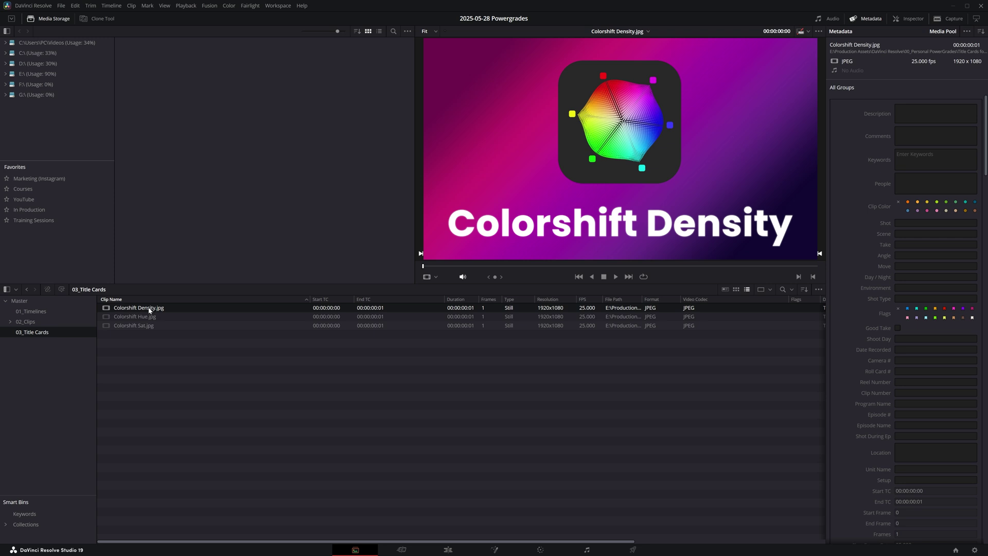
# Create a new timeline from the three title card clips.
pyautogui.rightClick(149, 310)
pyautogui.click(223, 217)
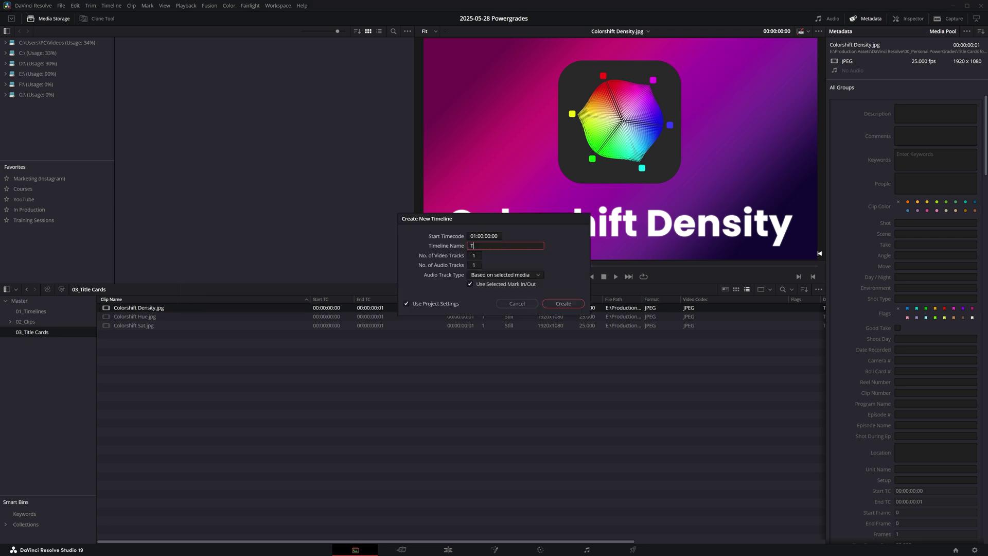
pyautogui.click(563, 304)
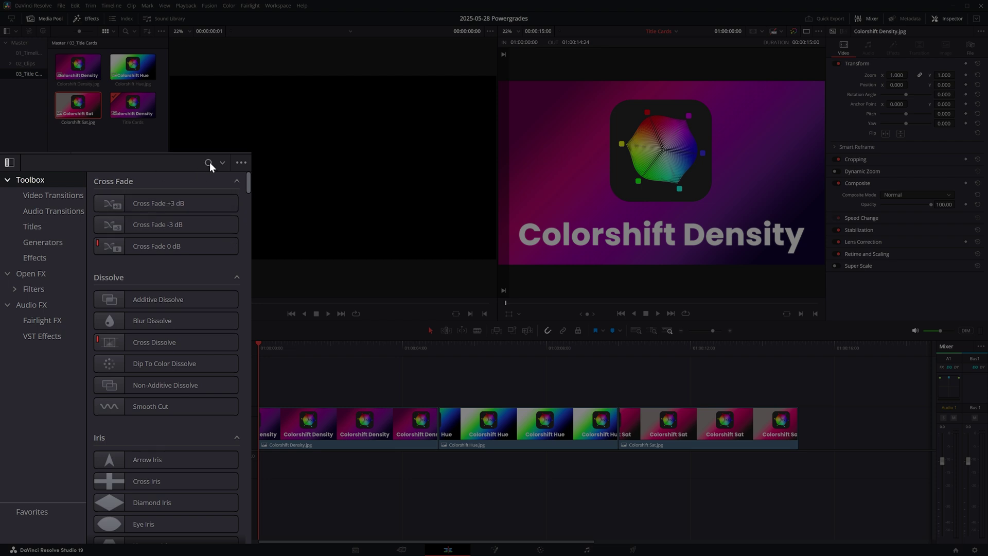
# Stretch a Solid Color generator on V2 across all cards, make it Compound Clip 1 at opacity 0.
pyautogui.click(209, 163)
pyautogui.write('soli')
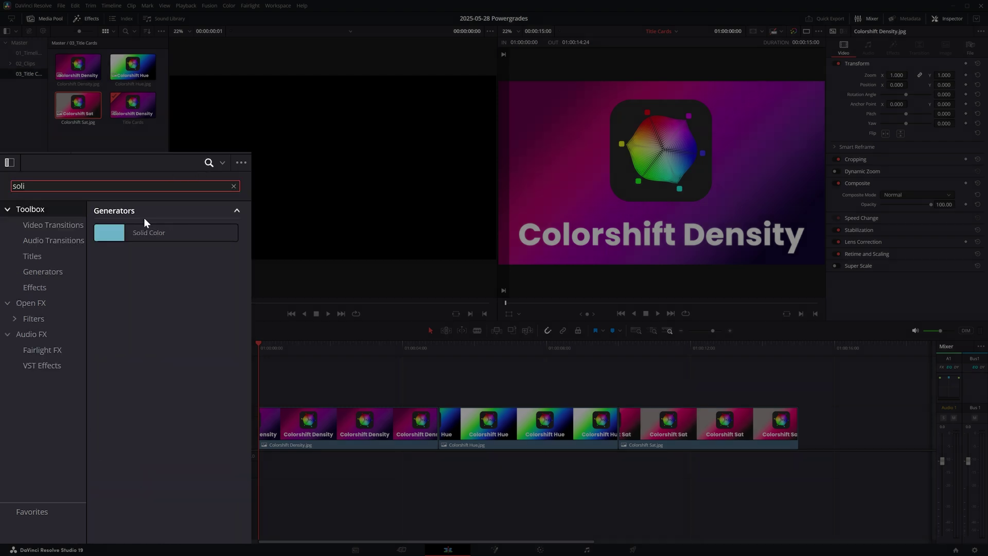
pyautogui.moveTo(145, 227); pyautogui.dragTo(255, 400)
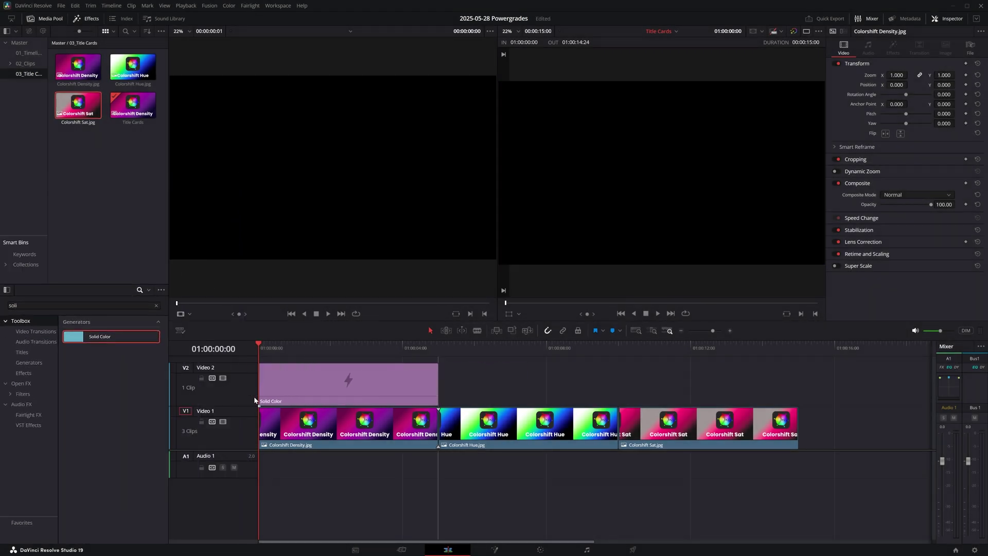
pyautogui.moveTo(438, 384); pyautogui.dragTo(797, 384)
pyautogui.rightClick(757, 388)
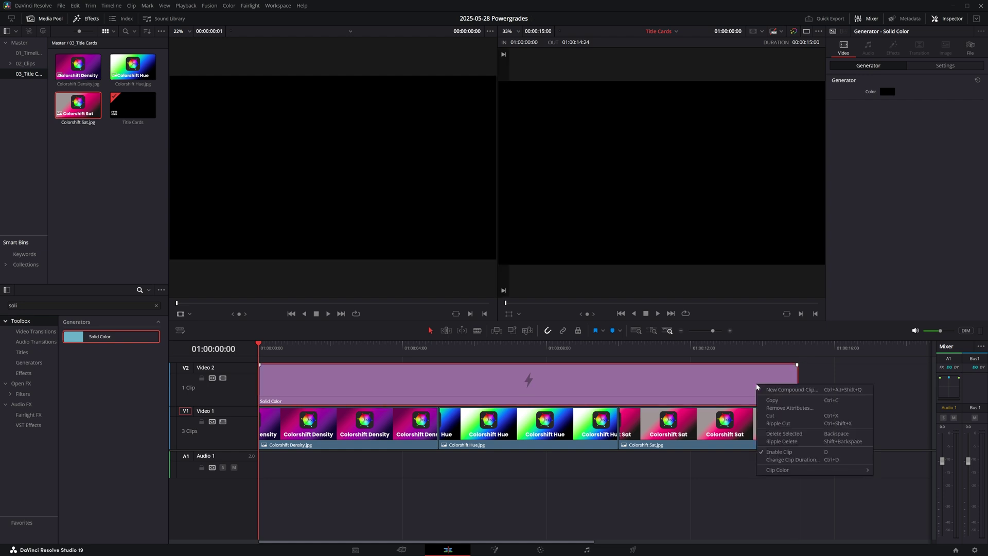
pyautogui.click(808, 390)
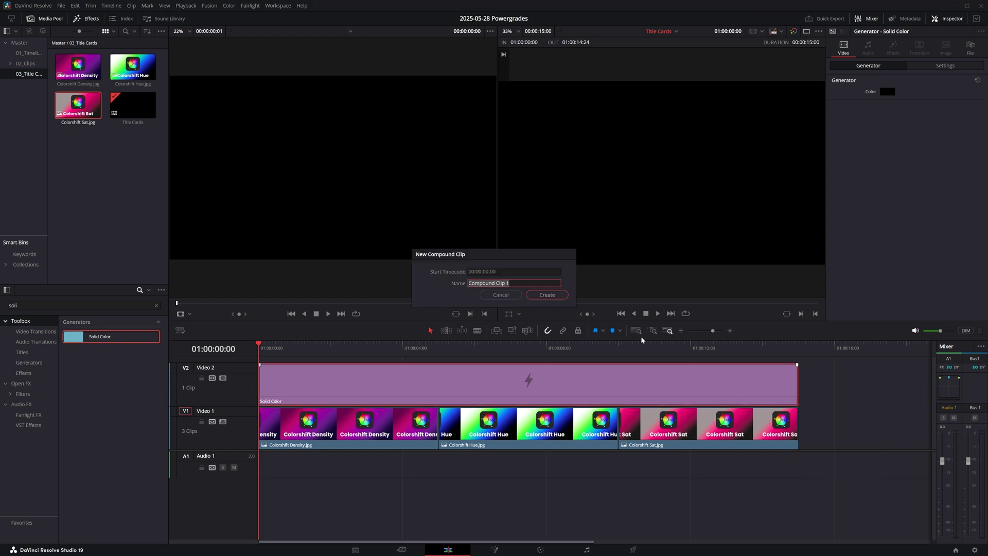
pyautogui.click(554, 297)
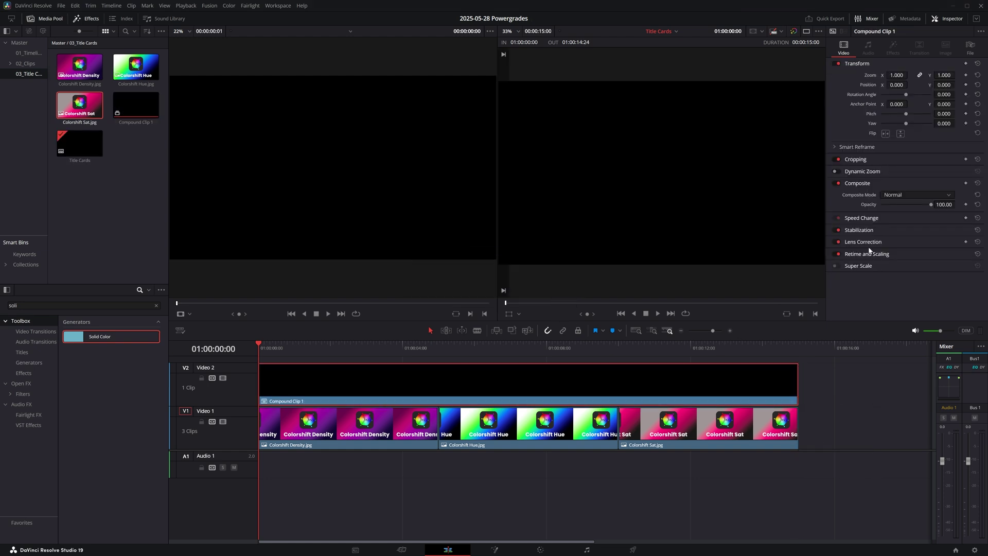
pyautogui.moveTo(932, 206); pyautogui.dragTo(828, 207)
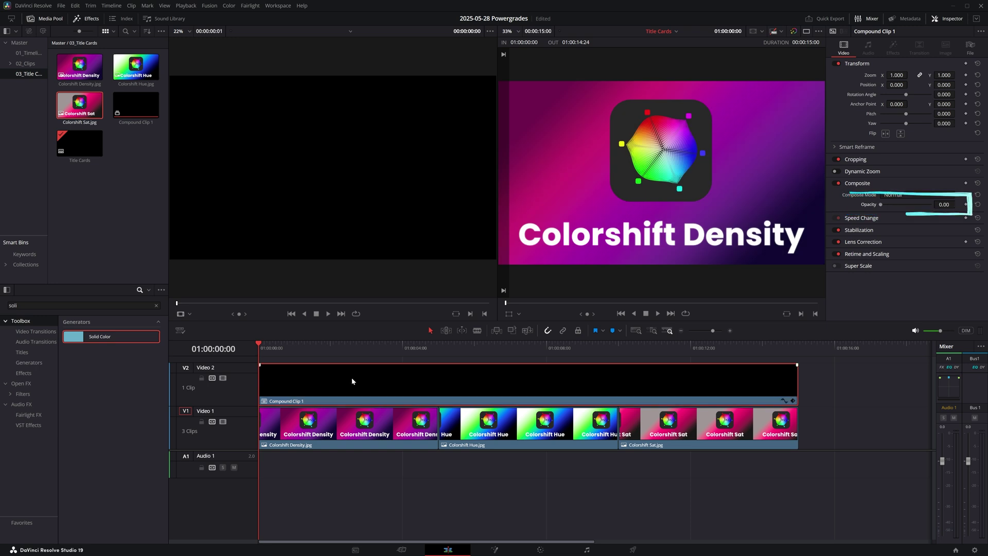
# Switch to the Color page to grade the Title Cards timeline.
pyautogui.click(541, 551)
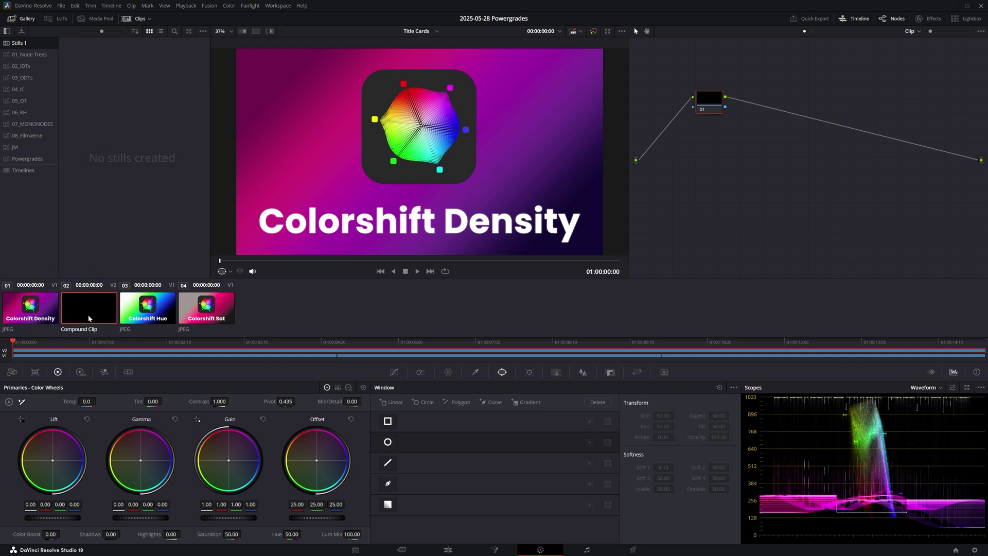
# Search the effects library for 'film l', add Film Look Creator to node 01, then clear it.
pyautogui.click(930, 18)
pyautogui.click(956, 33)
pyautogui.write('film look')
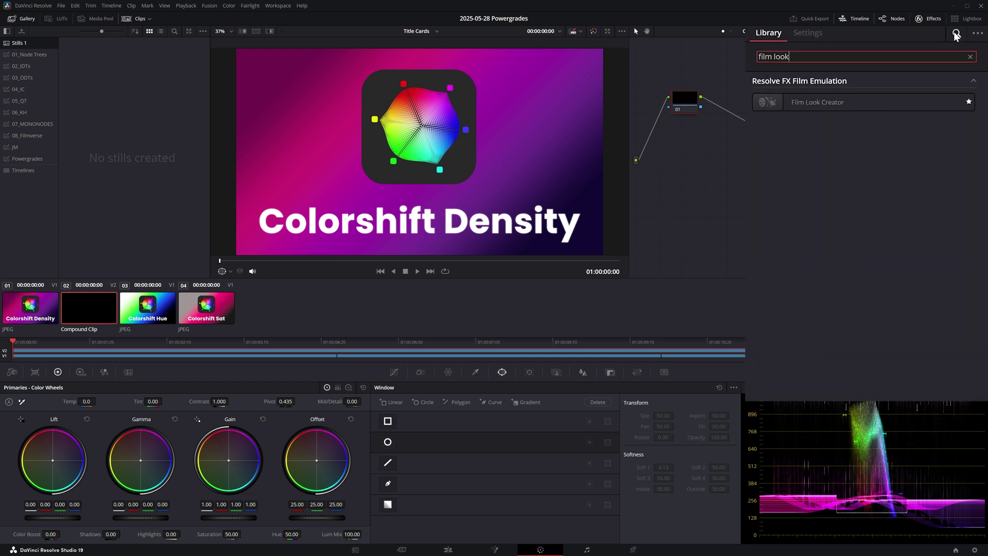
pyautogui.moveTo(770, 110); pyautogui.dragTo(686, 105)
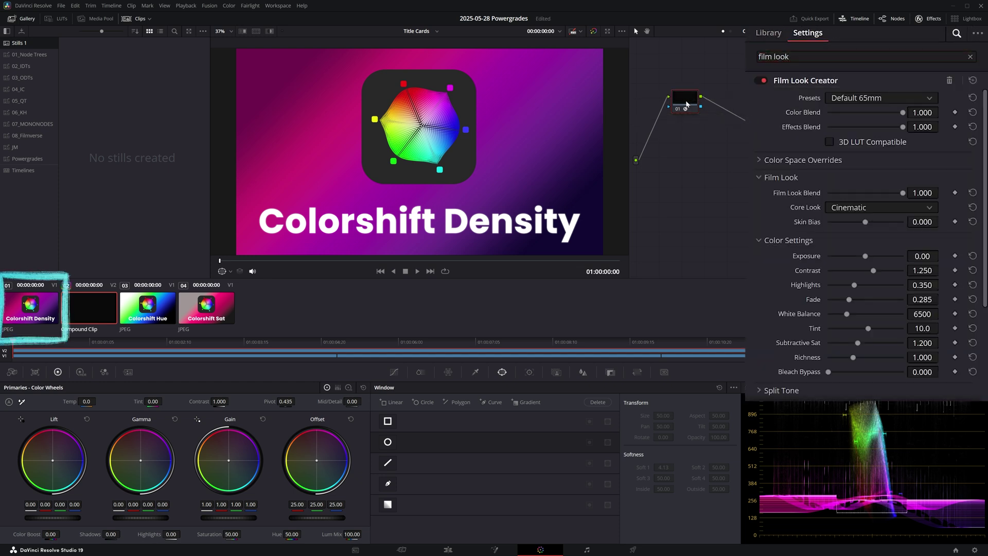
pyautogui.rightClick(687, 105)
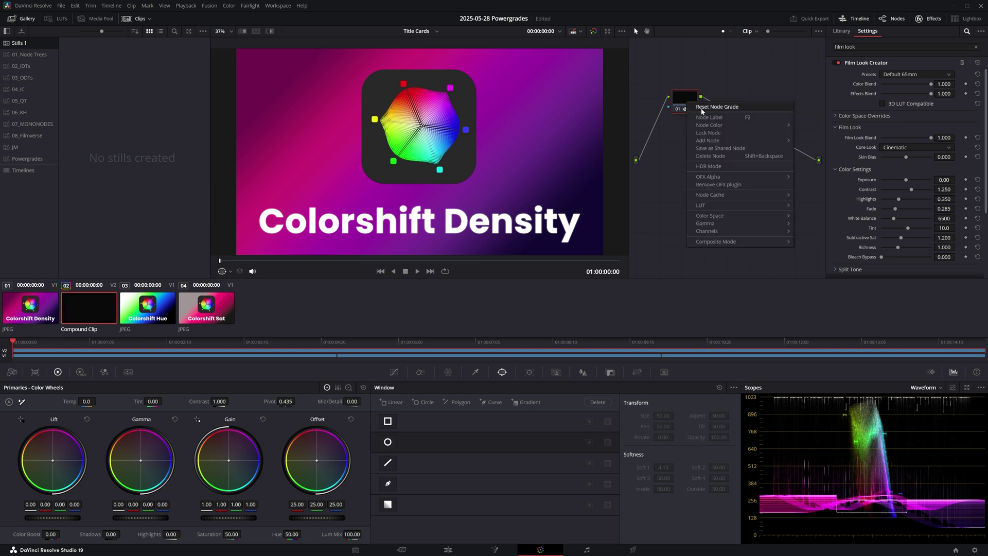
pyautogui.click(711, 154)
# On the Colorshift Density clip, reapply Film Look Creator to node 01, then remove it.
pyautogui.click(14, 311)
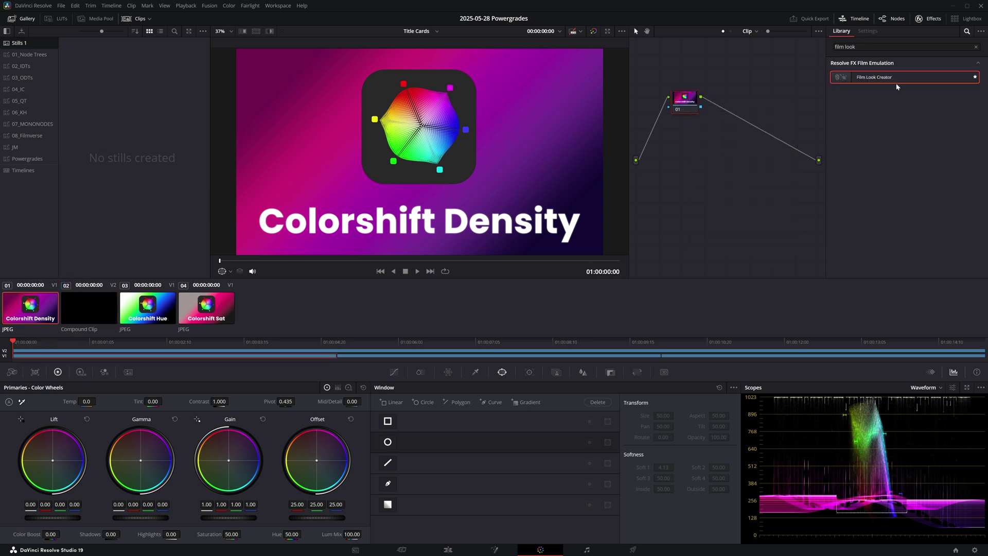
pyautogui.moveTo(713, 104); pyautogui.dragTo(686, 101)
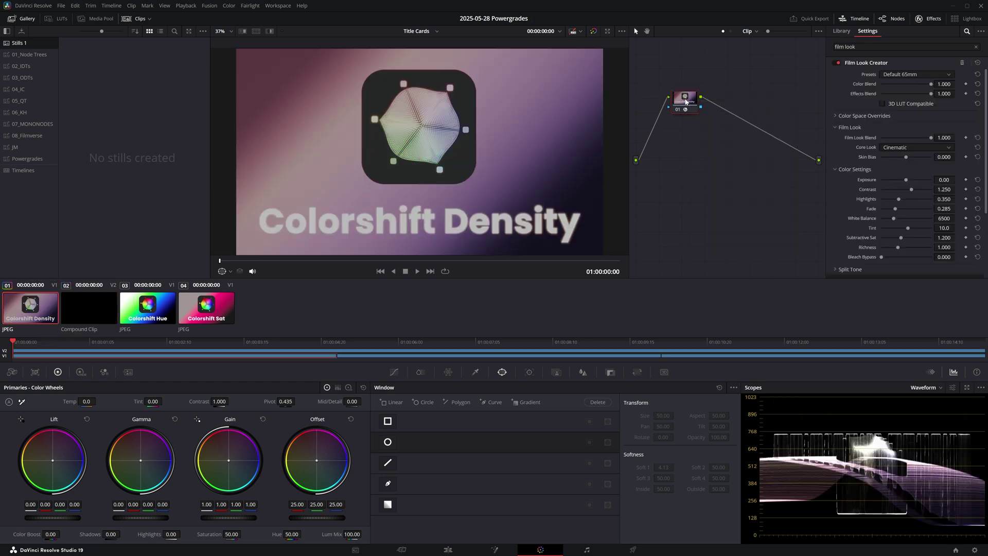
pyautogui.rightClick(691, 106)
pyautogui.click(720, 189)
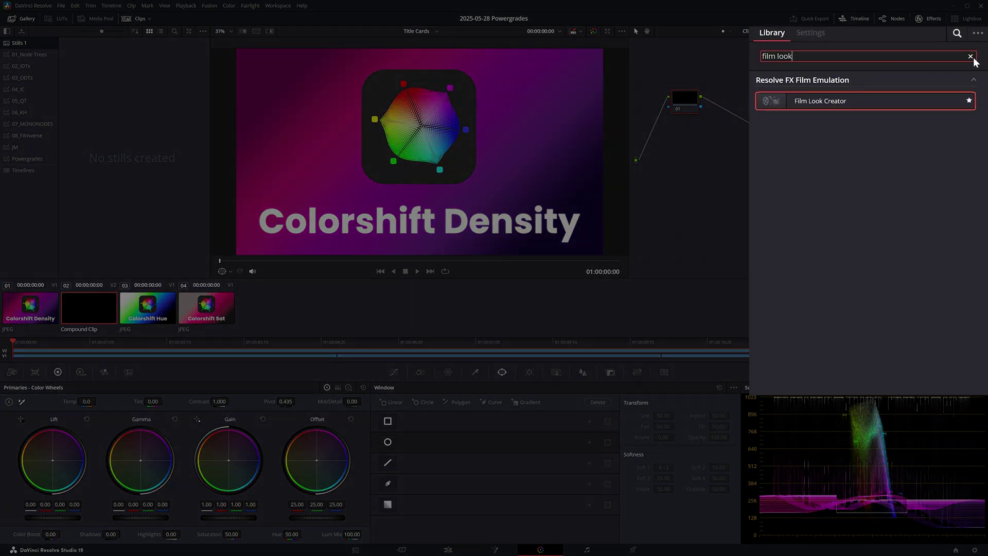
# Add a DCTL effect to node 01 and set it to MONO-1-DEN-v4.0-NE.
pyautogui.click(976, 47)
pyautogui.write('dc')
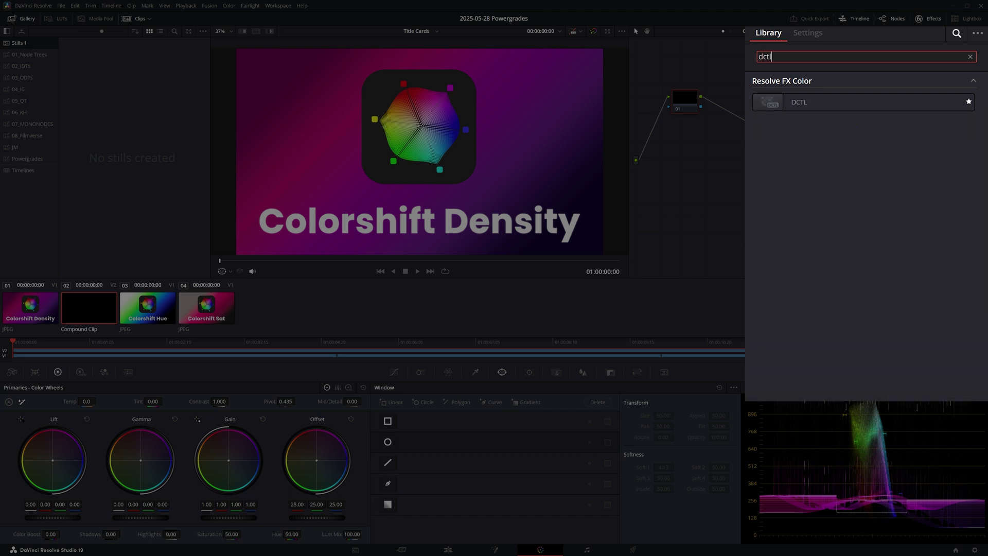
pyautogui.write('tl')
pyautogui.moveTo(797, 102); pyautogui.dragTo(728, 166)
pyautogui.moveTo(689, 105); pyautogui.dragTo(689, 105)
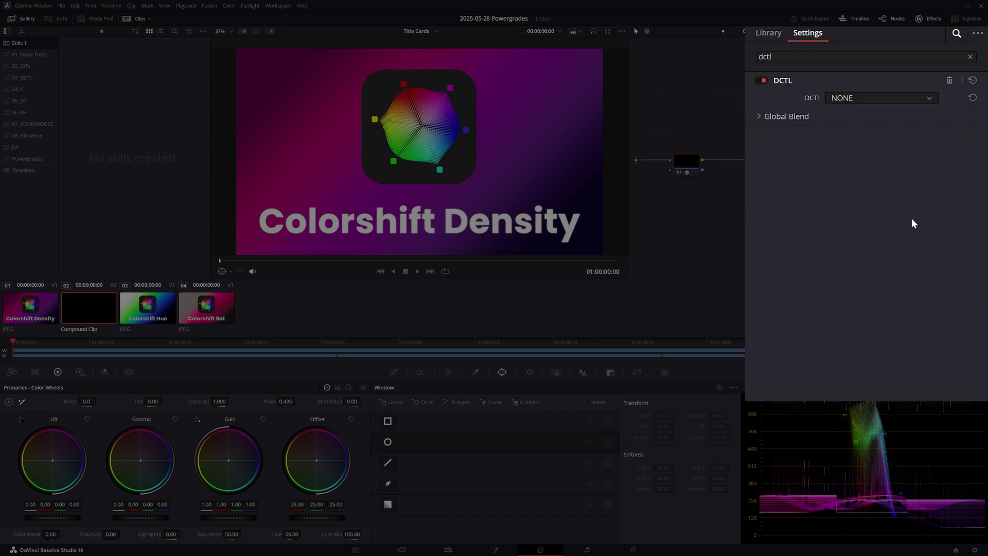
pyautogui.scroll(-1, 857, 92)
pyautogui.click(855, 71)
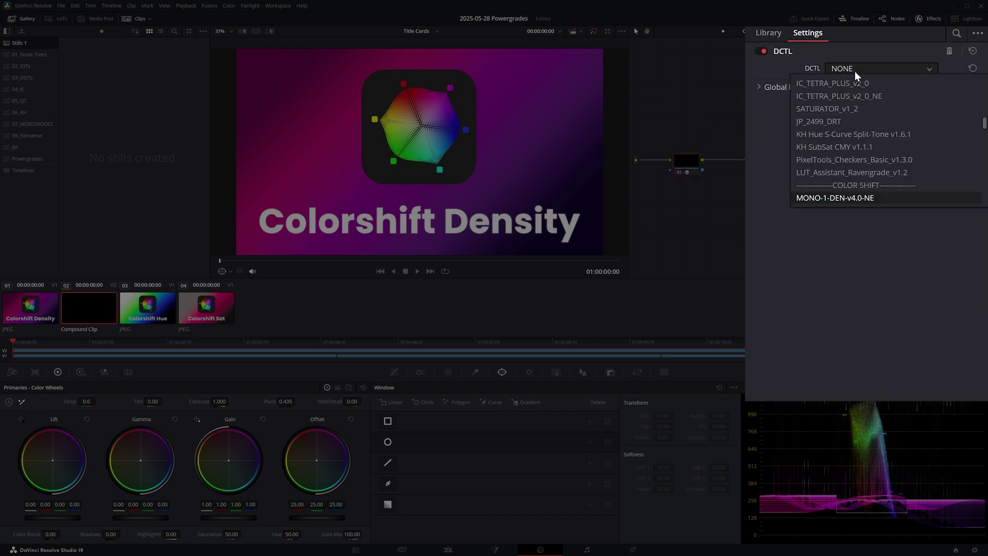
pyautogui.press('Return')
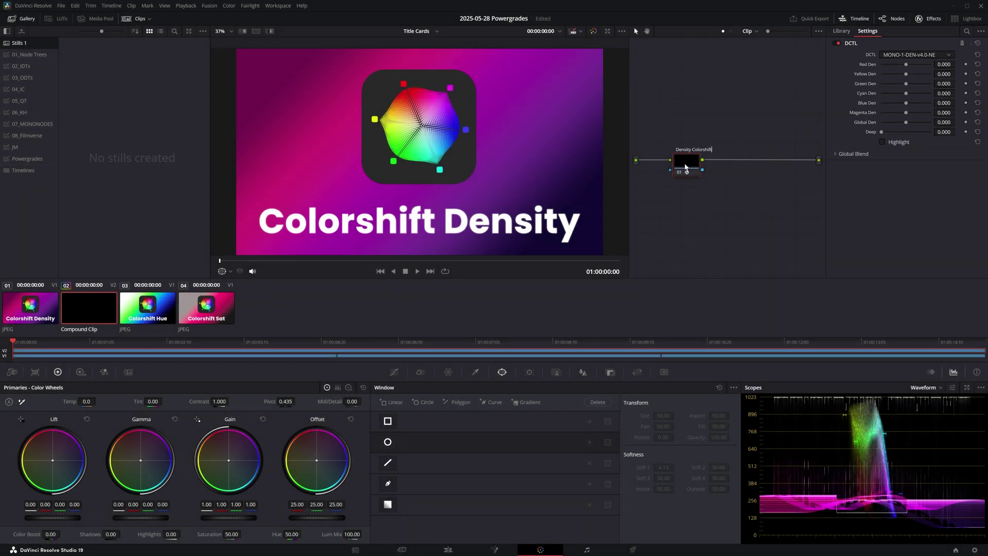
# Grab the Density grade as a still in the 07_MONONODES album.
pyautogui.click(48, 126)
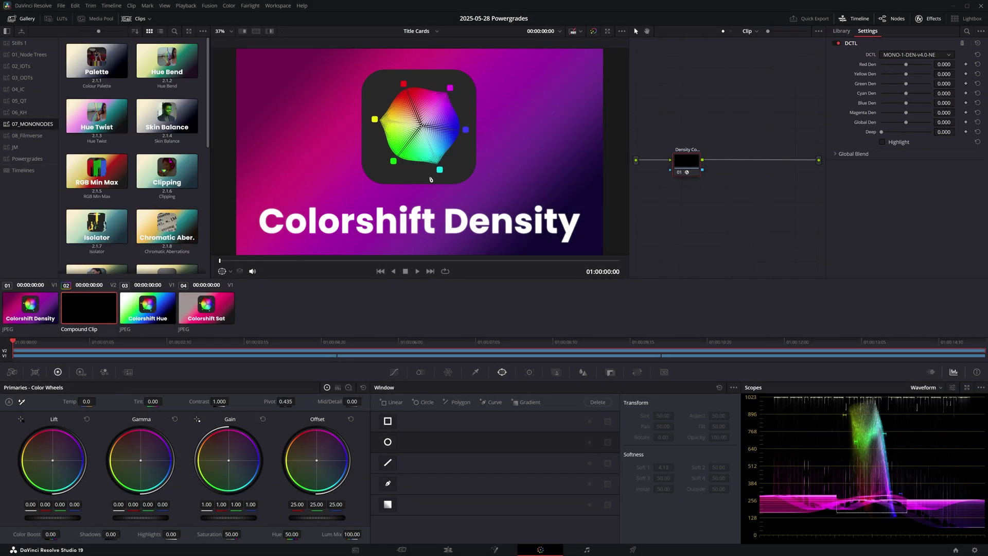
pyautogui.rightClick(428, 177)
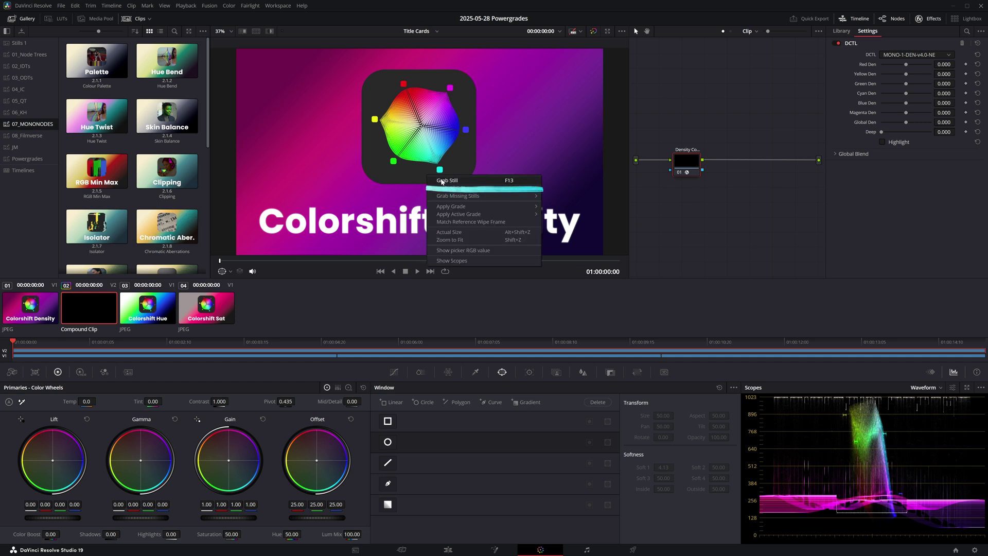
pyautogui.click(442, 181)
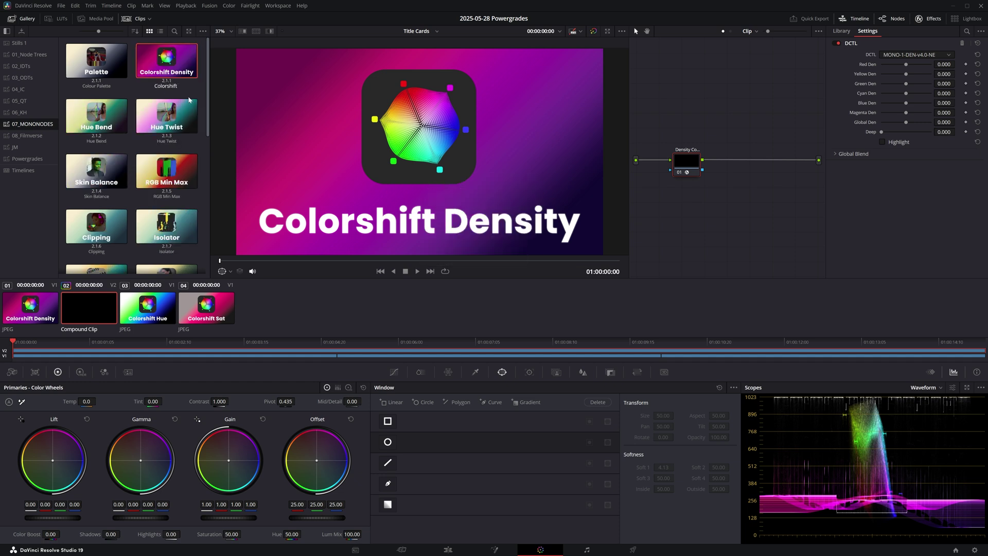
# Reset the node, apply a DCTL set to MONO-1-HUE-v4.0-NE, and grab the Colorshift Hue still.
pyautogui.rightClick(691, 167)
pyautogui.click(706, 171)
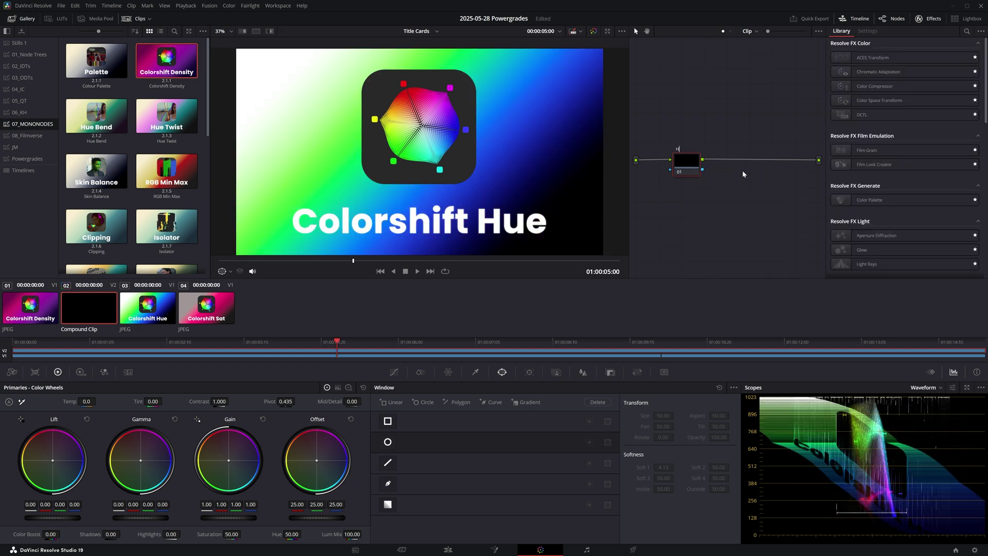
pyautogui.click(967, 31)
pyautogui.write('dctl')
pyautogui.doubleClick(870, 59)
pyautogui.click(910, 74)
pyautogui.click(911, 93)
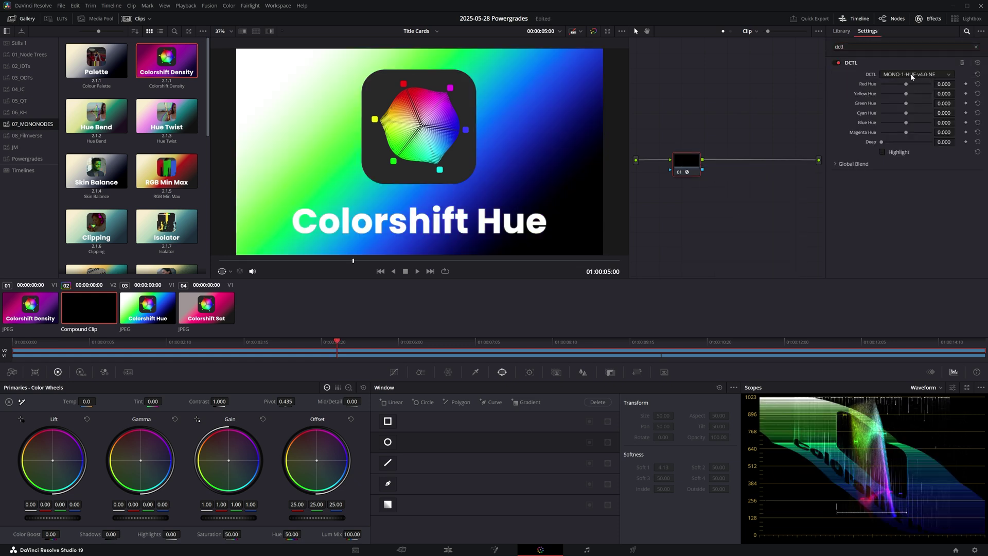
pyautogui.hotkey('ctrl', 'alt', 'g')
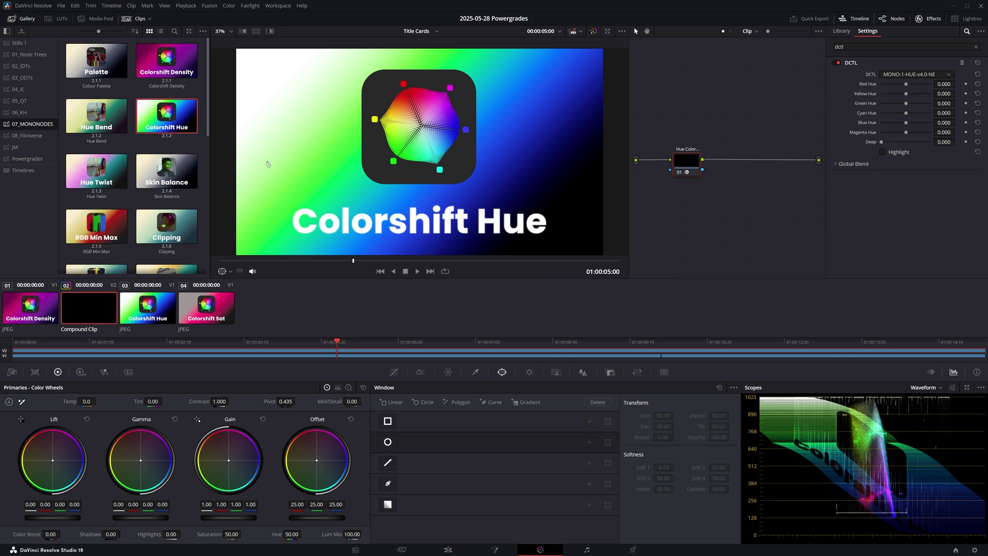
# Reset the node grade and switch the DCTL to MONO-1-SAT-v4.0-NE for the Sat card.
pyautogui.rightClick(687, 162)
pyautogui.click(708, 170)
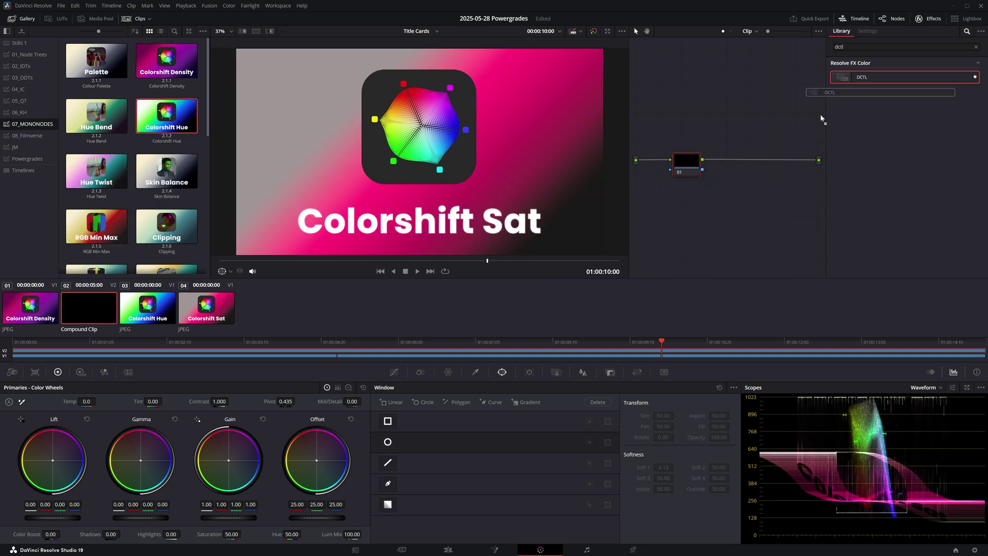
pyautogui.click(910, 74)
pyautogui.click(905, 76)
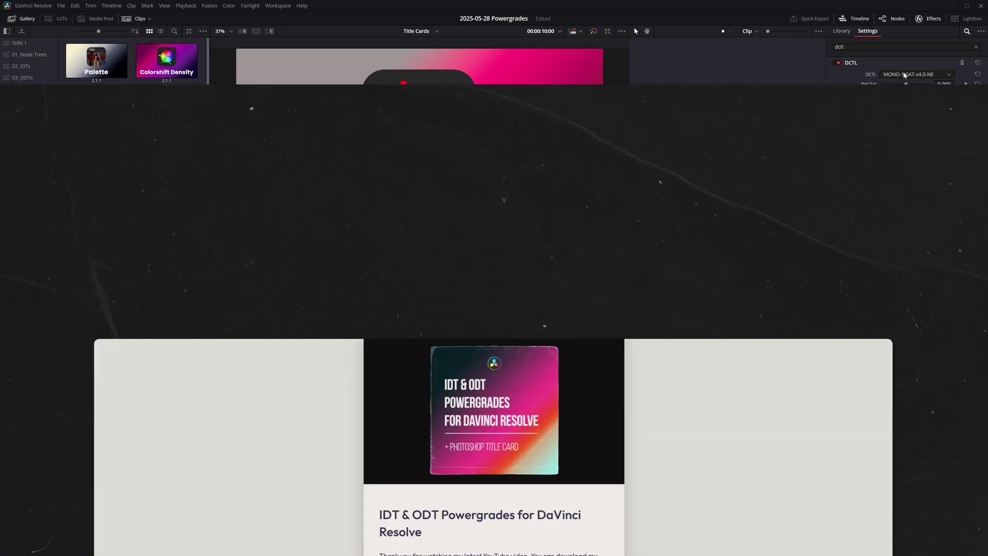